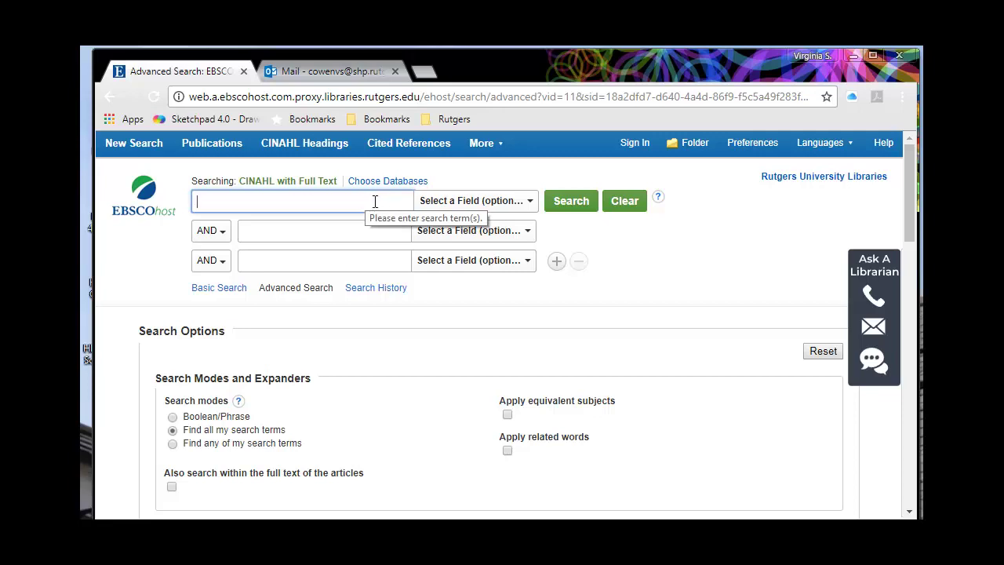
Enter 'health coaching' and 'hypertension' in the first two EBSCOhost search rows, then review the search options
type("h")
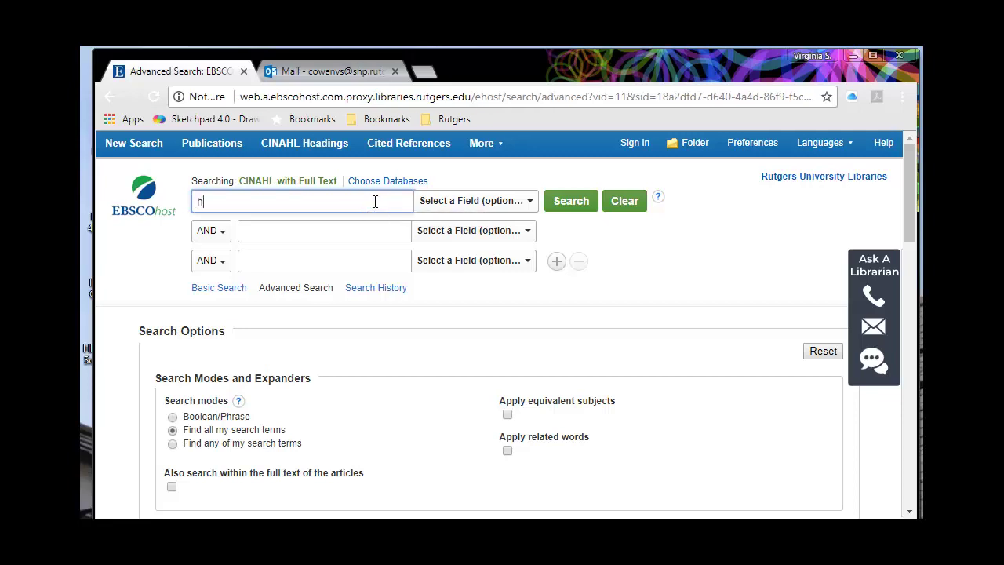
type("ealth coaching")
key("Tab")
key("Tab")
key("Tab")
type("hypertension")
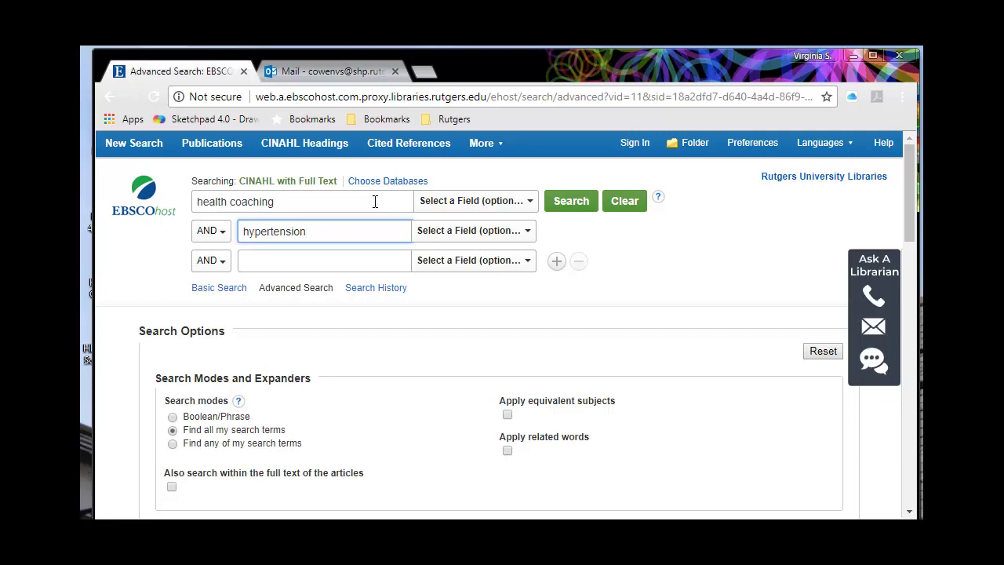
scroll(434, 353, "down", 2)
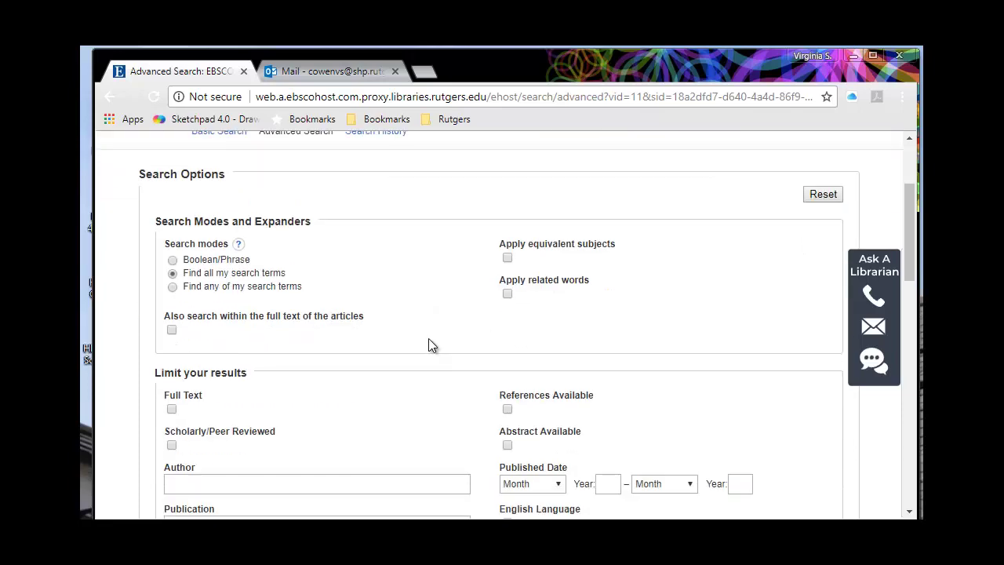
scroll(424, 314, "up", 2)
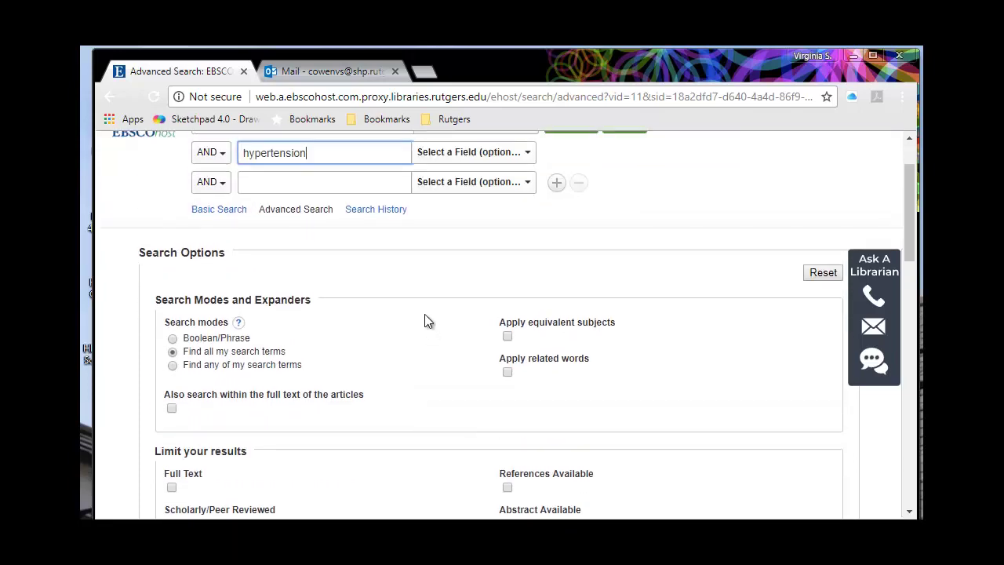
scroll(425, 314, "up", 1)
scroll(425, 313, "down", 3)
scroll(425, 313, "down", 2)
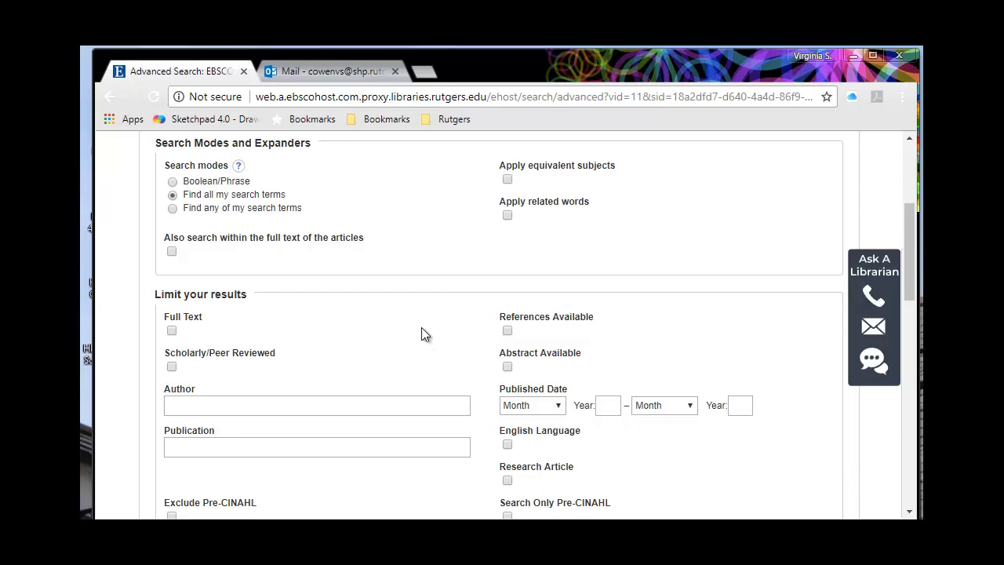
scroll(423, 330, "up", 3)
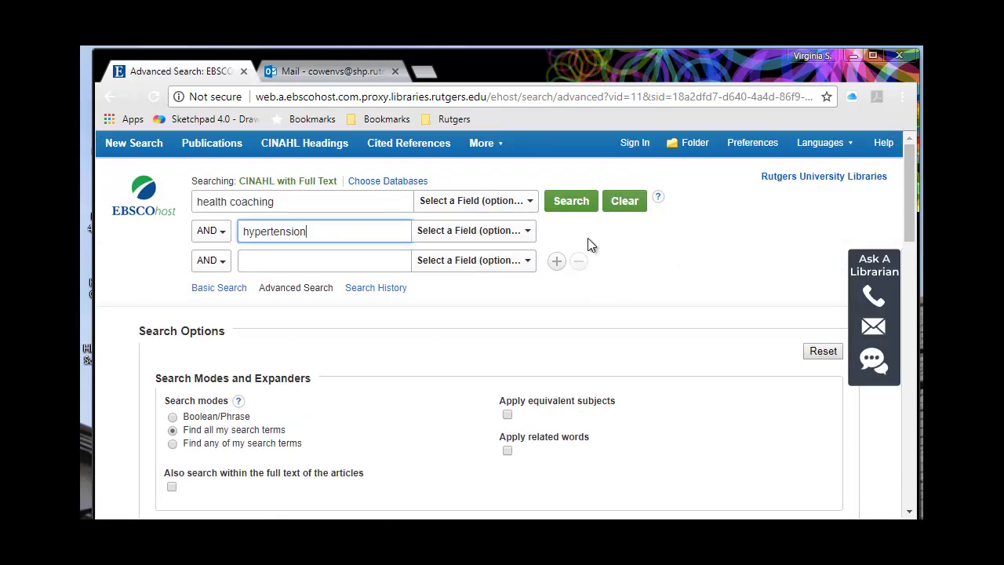
Run the health coaching AND hypertension search and scroll through its 26 results
left_click(557, 201)
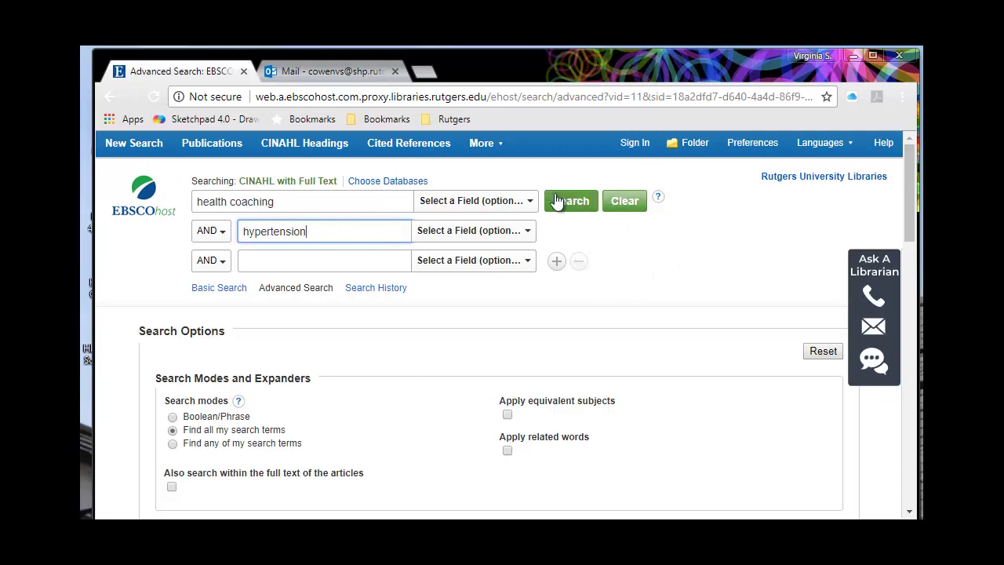
left_click(576, 202)
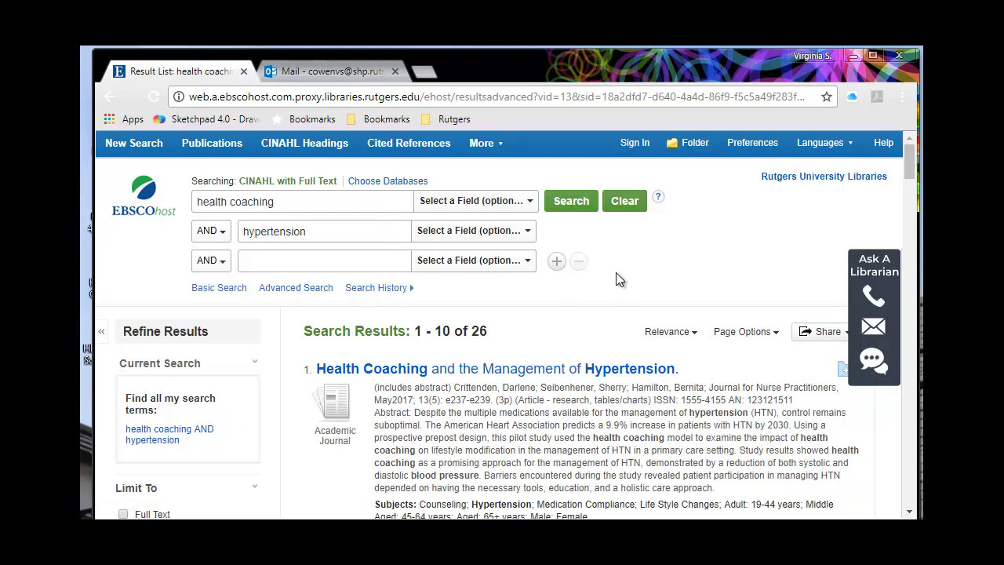
scroll(616, 273, "down", 3)
scroll(616, 271, "down", 1)
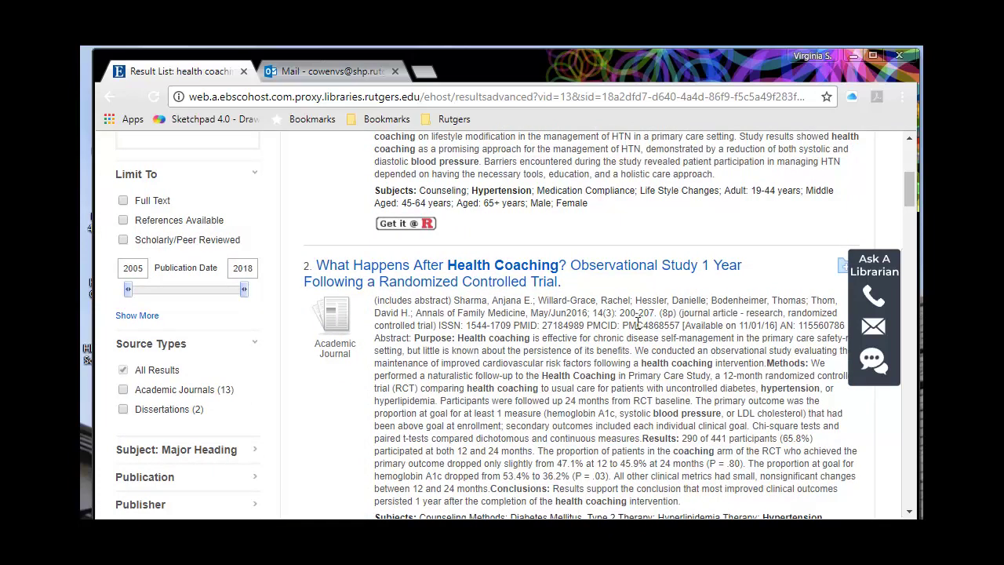
scroll(637, 324, "down", 3)
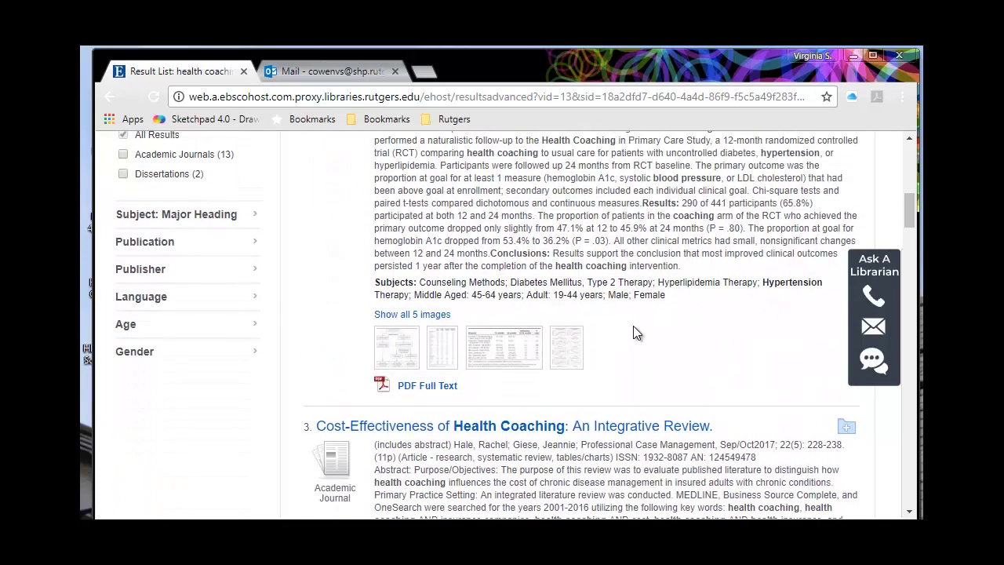
scroll(633, 326, "up", 1)
scroll(633, 326, "up", 2)
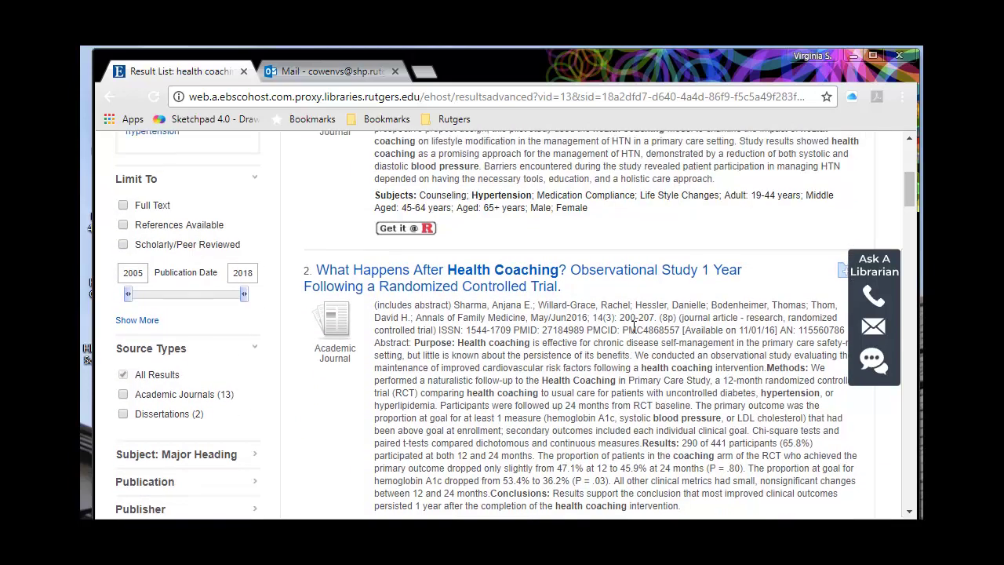
scroll(633, 326, "up", 4)
scroll(629, 384, "down", 1)
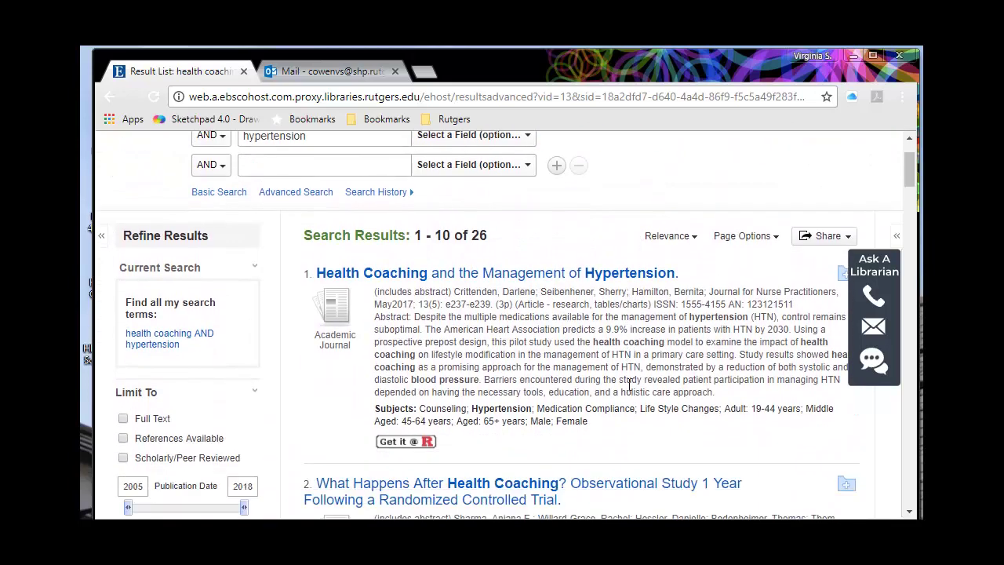
scroll(629, 384, "down", 1)
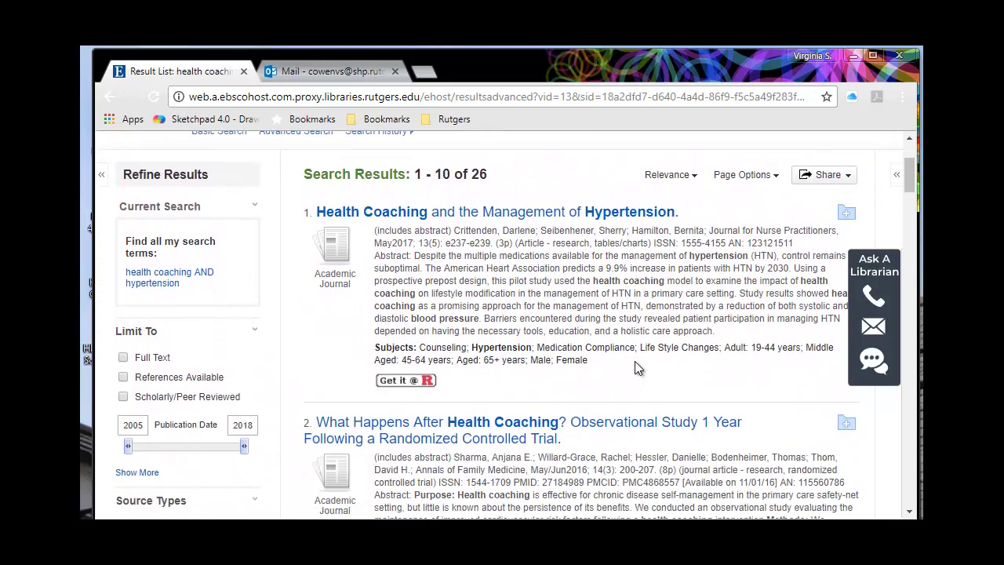
Request an e-mailed RIS export of all 26 results with the subject 'CINAHL HC and HT'
left_click(828, 180)
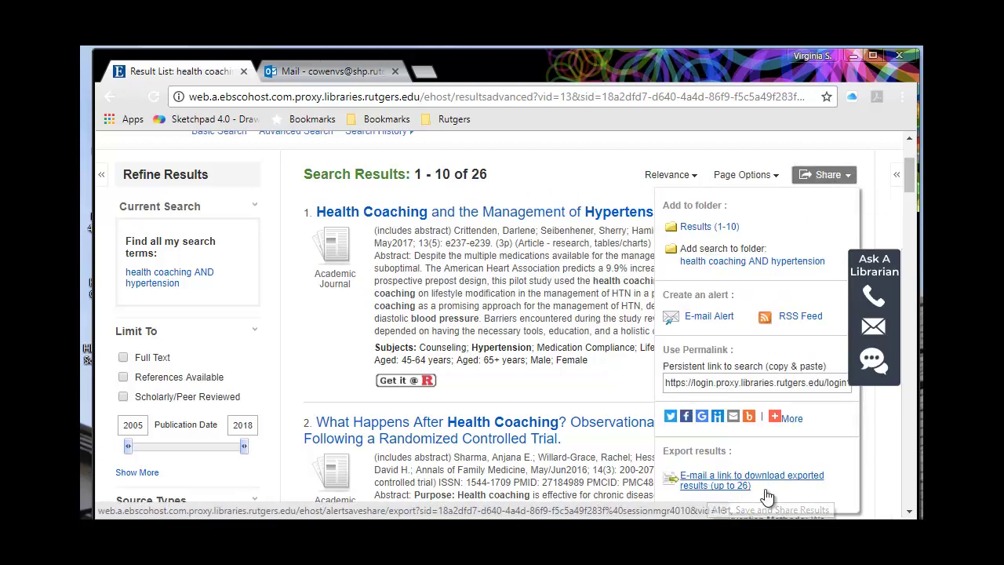
left_click(714, 484)
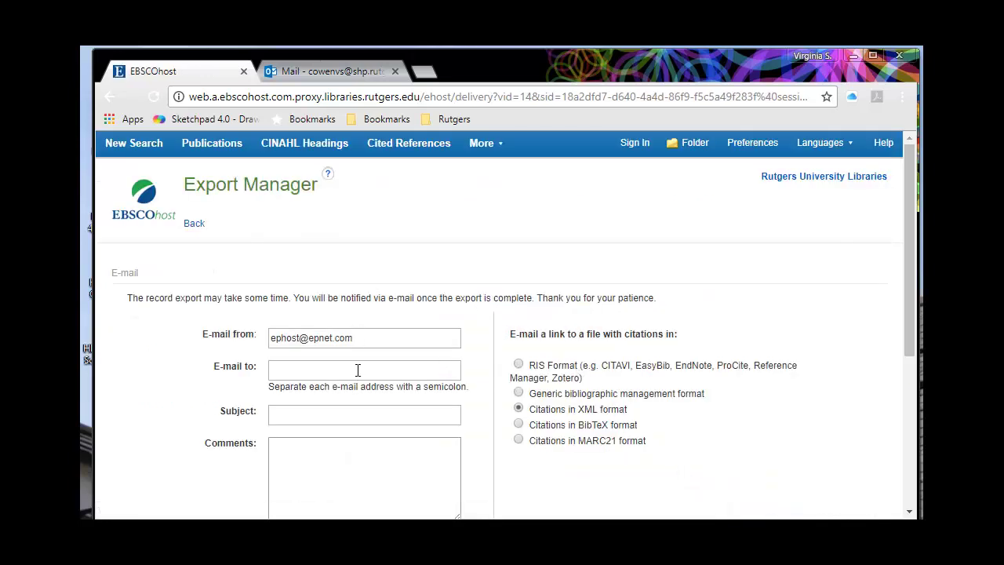
left_click(332, 418)
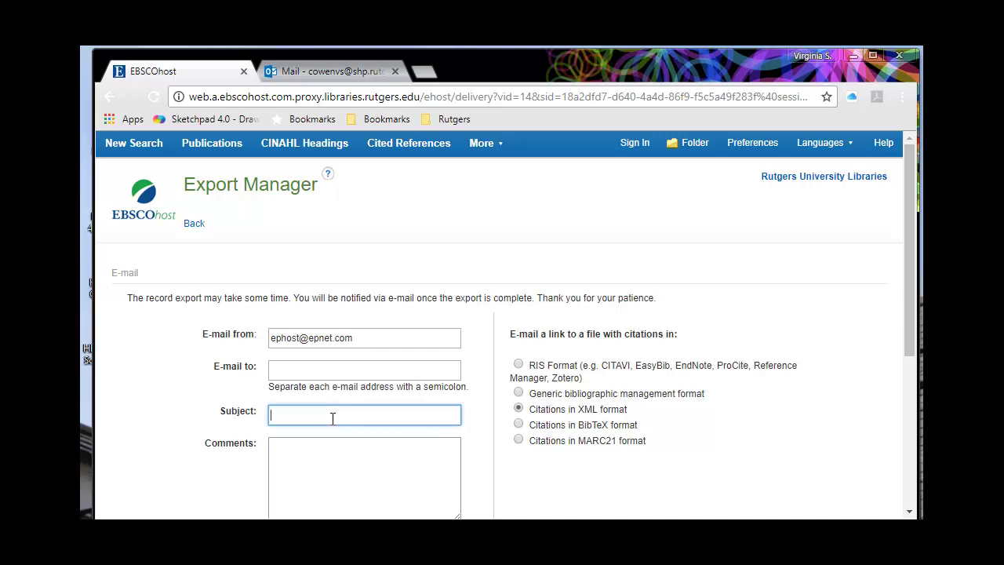
type("CINAH")
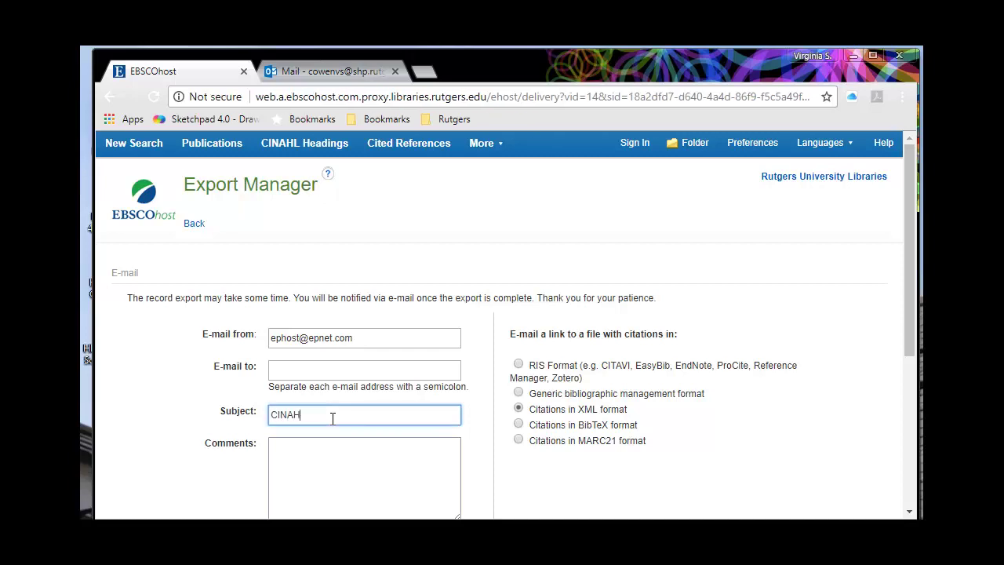
type("L HC and HT")
left_click(369, 457)
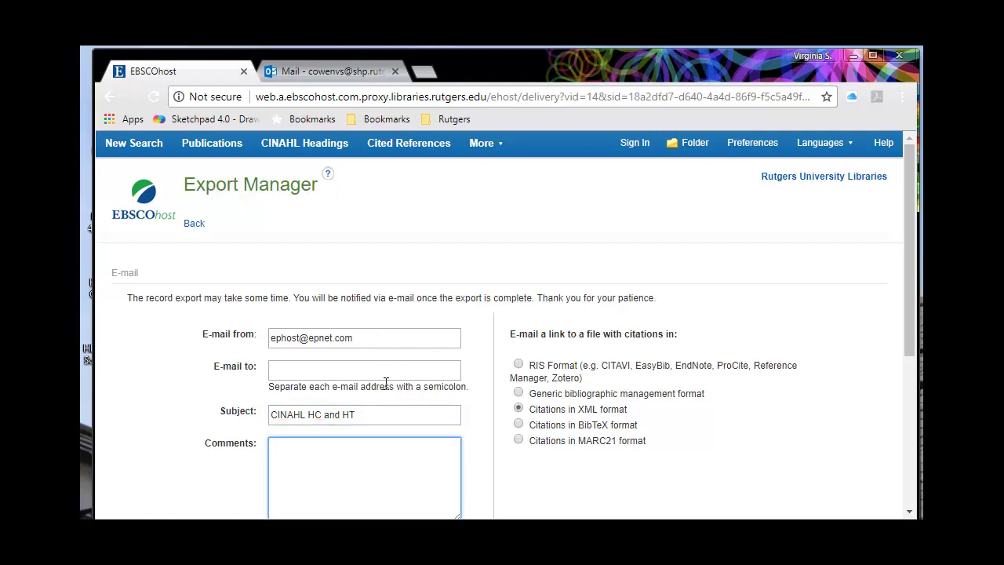
scroll(584, 431, "down", 1)
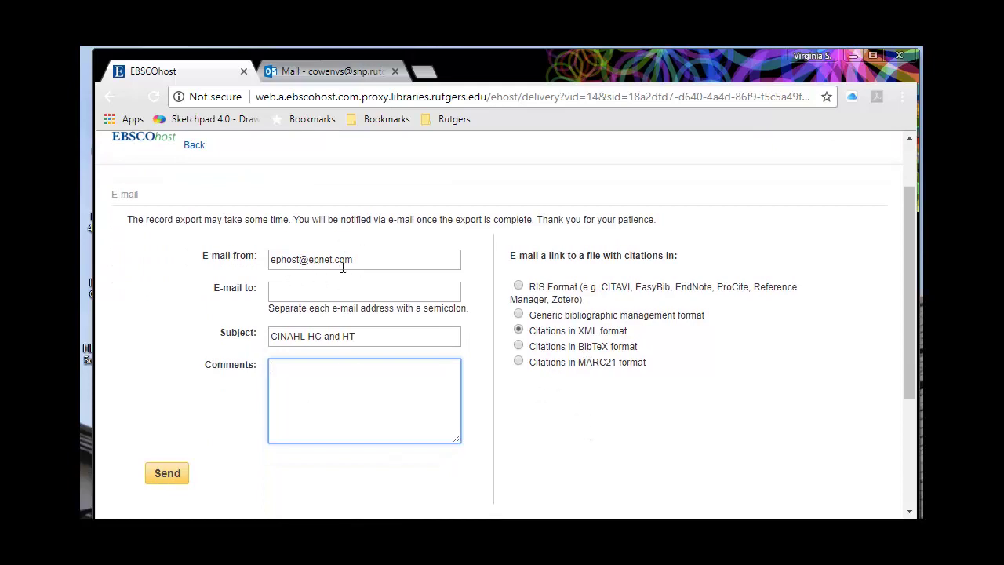
left_click(517, 287)
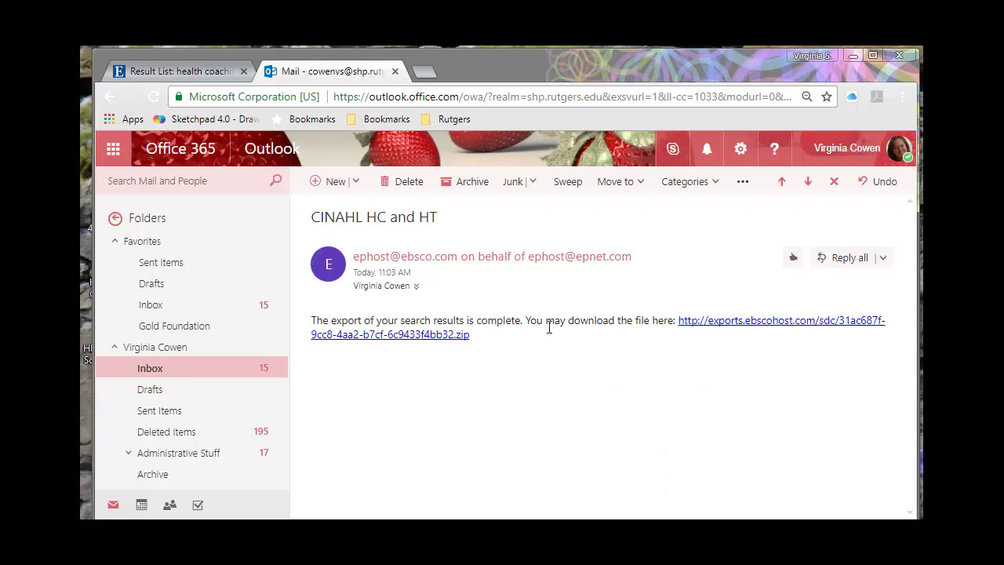
Download the export zip from the exports.ebscohost.com link in the CINAHL HC and HT e-mail
left_click(775, 326)
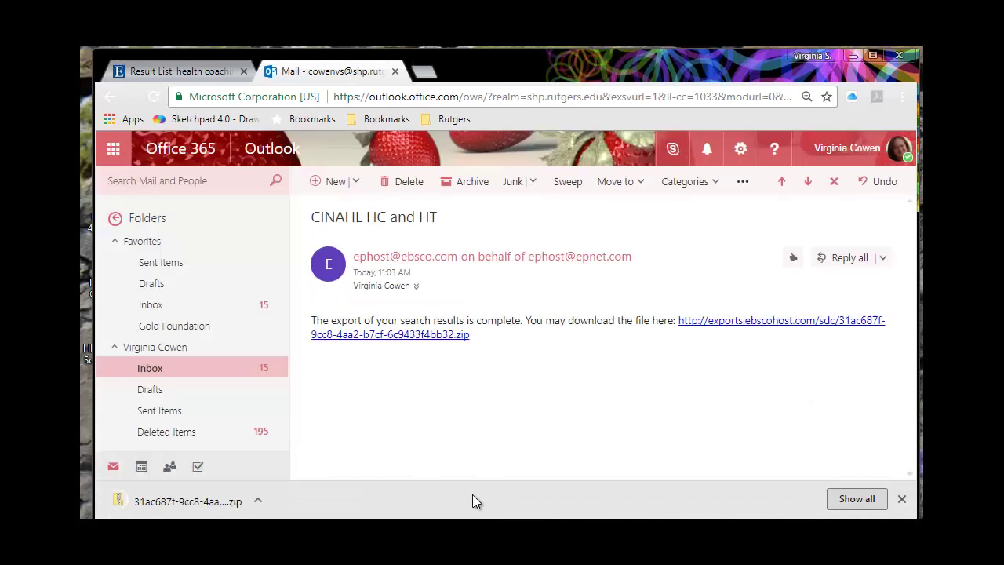
Open the downloaded zip and launch its RIS Formatted File in EndNote
left_click(190, 506)
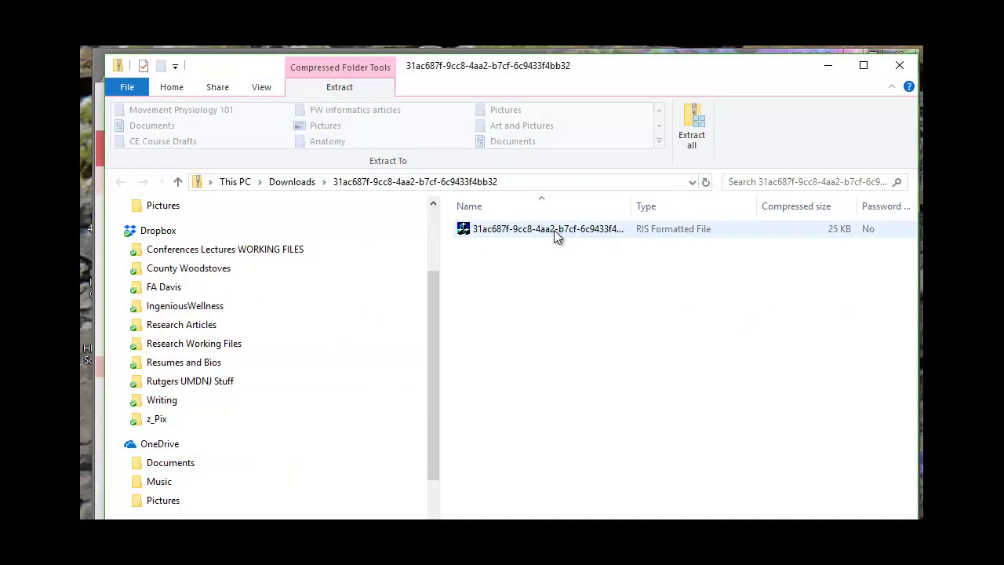
left_click(554, 230)
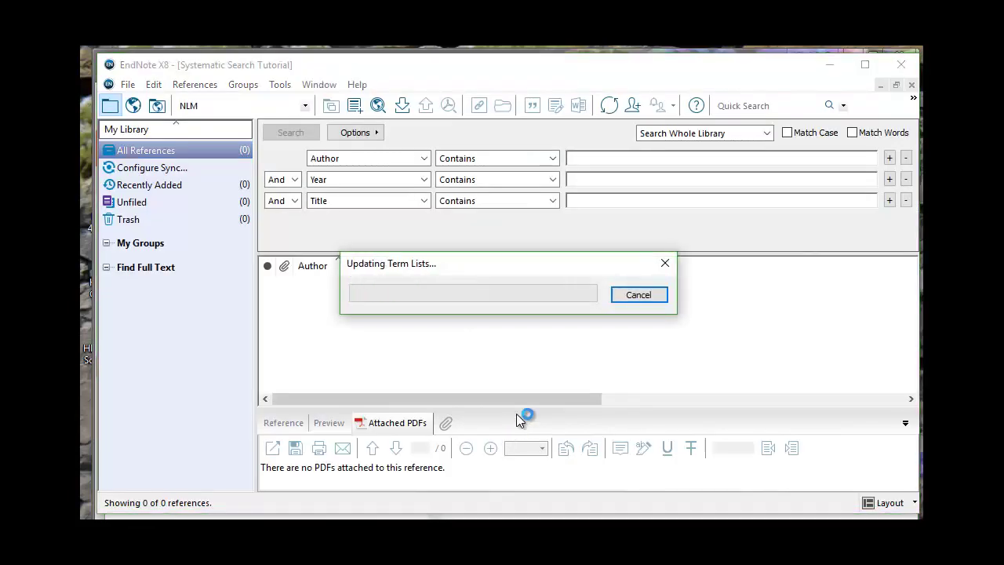
Skip the term-list update and add all 26 imported references to a new custom group
left_click(638, 294)
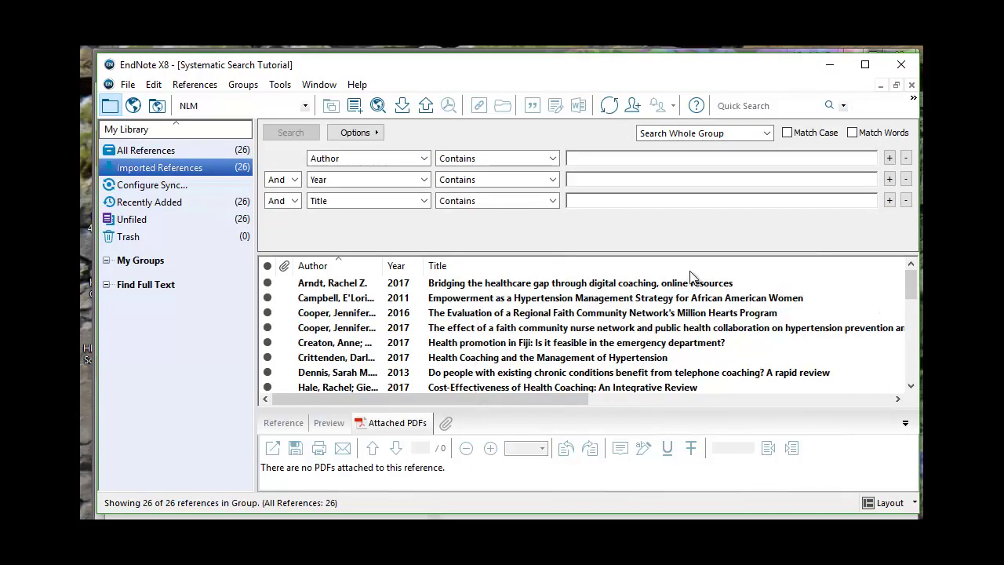
left_click(900, 283)
left_click_drag(914, 290, 804, 374)
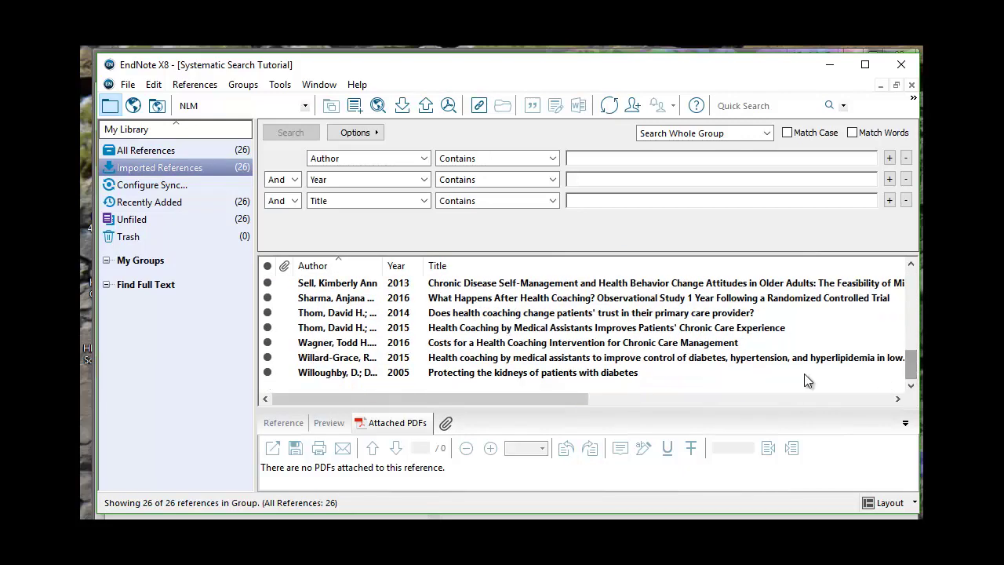
left_click(537, 371, "shift")
right_click(537, 369)
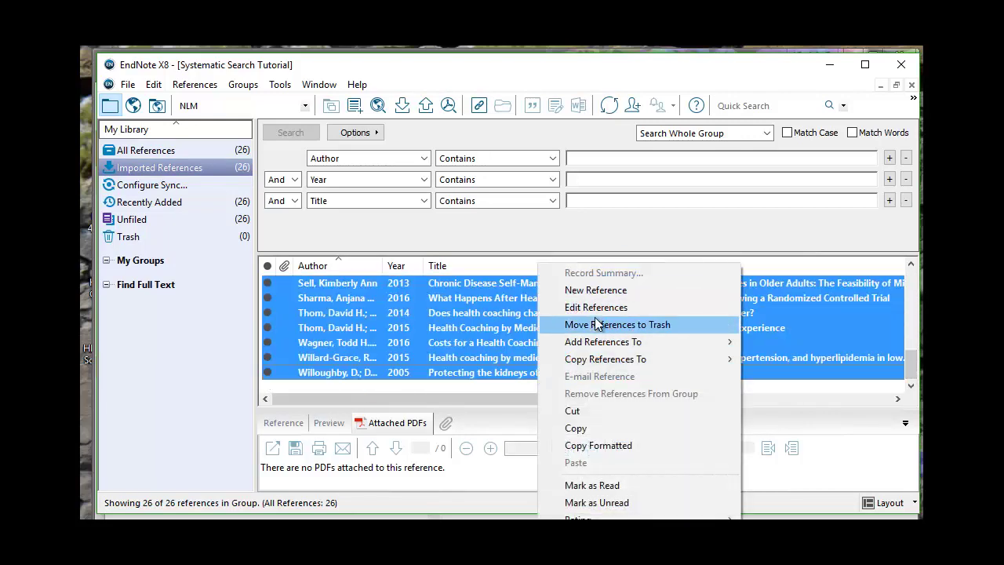
mouse_move(666, 342)
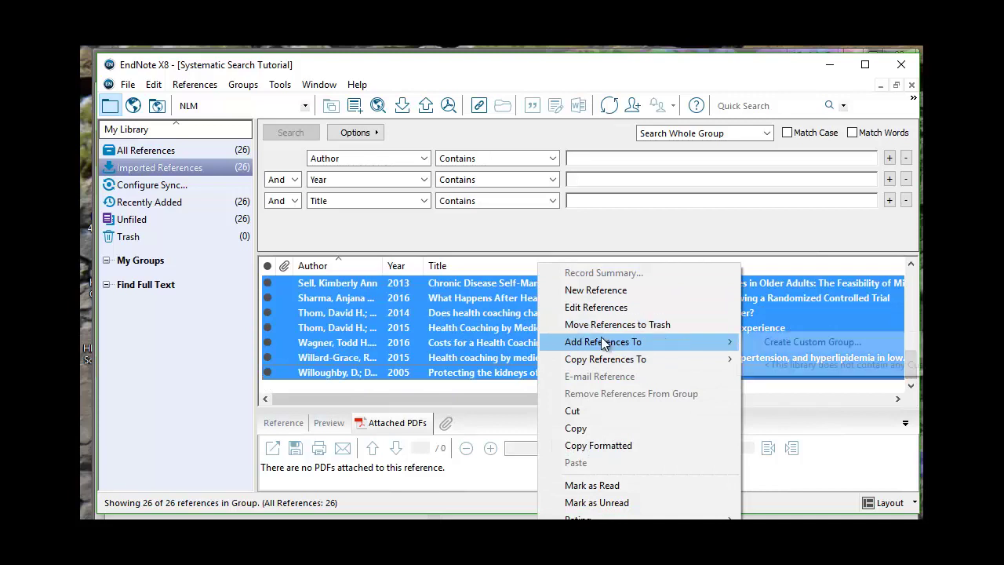
left_click(792, 343)
Rename 'New Group' to 'HC and HT CINAHL' and return to the CINAHL results in the browser
left_click(165, 278)
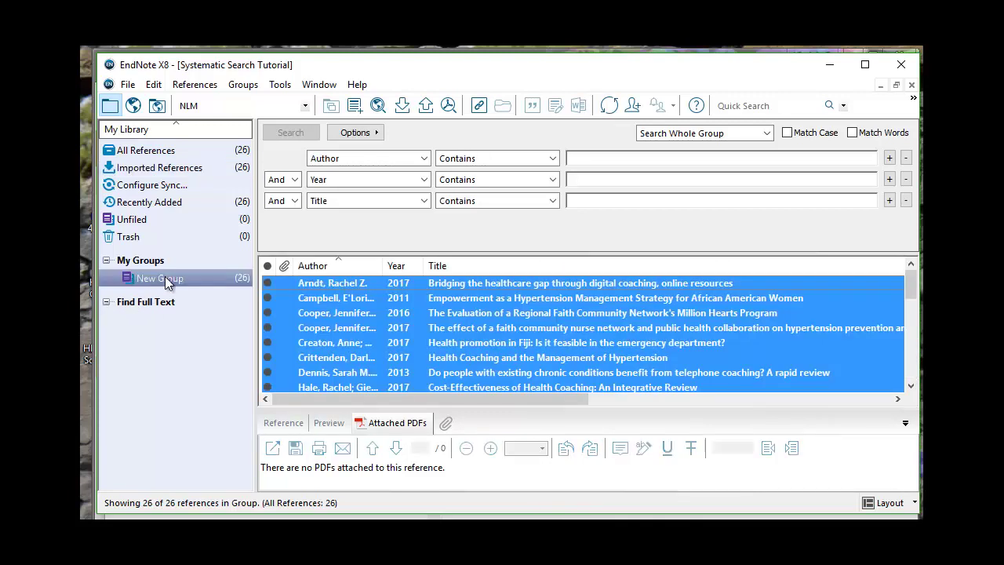
right_click(165, 278)
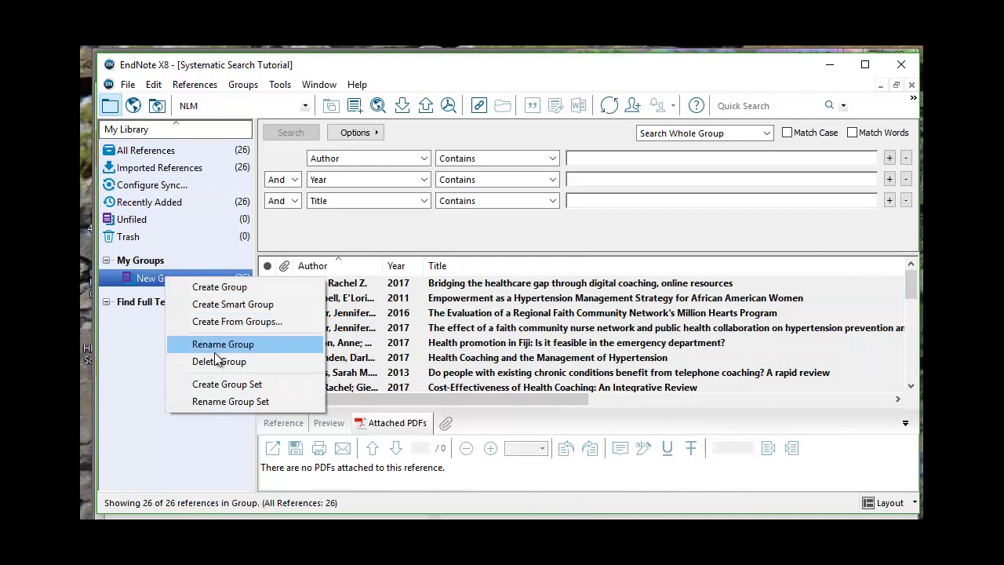
left_click(215, 350)
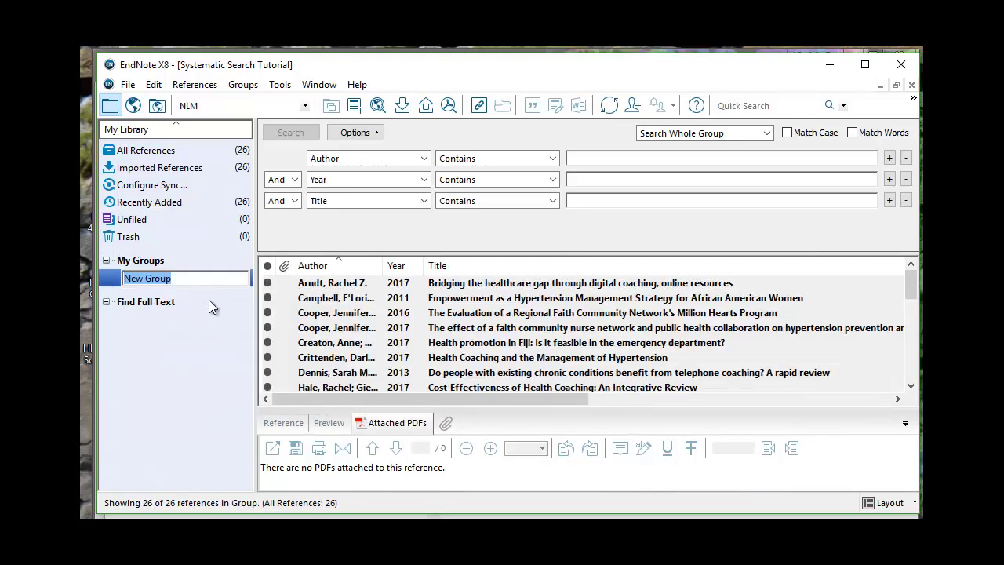
type("HC and HT CINAHL")
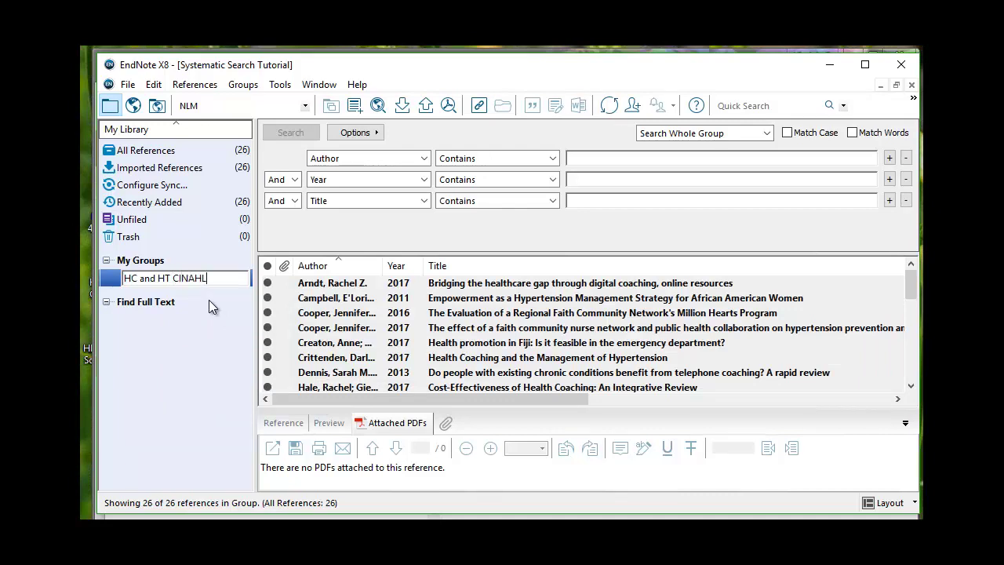
key("Return")
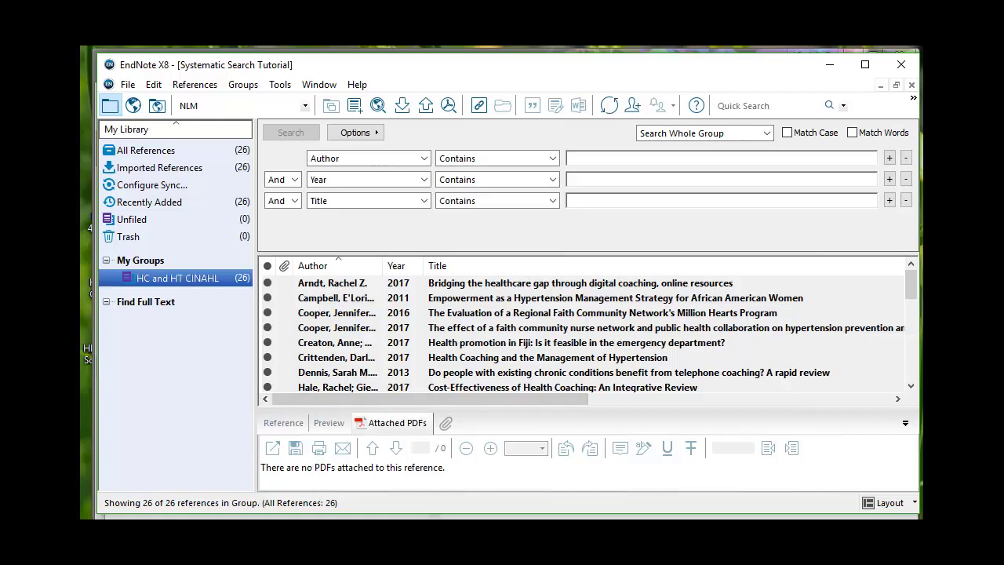
key("alt+Tab")
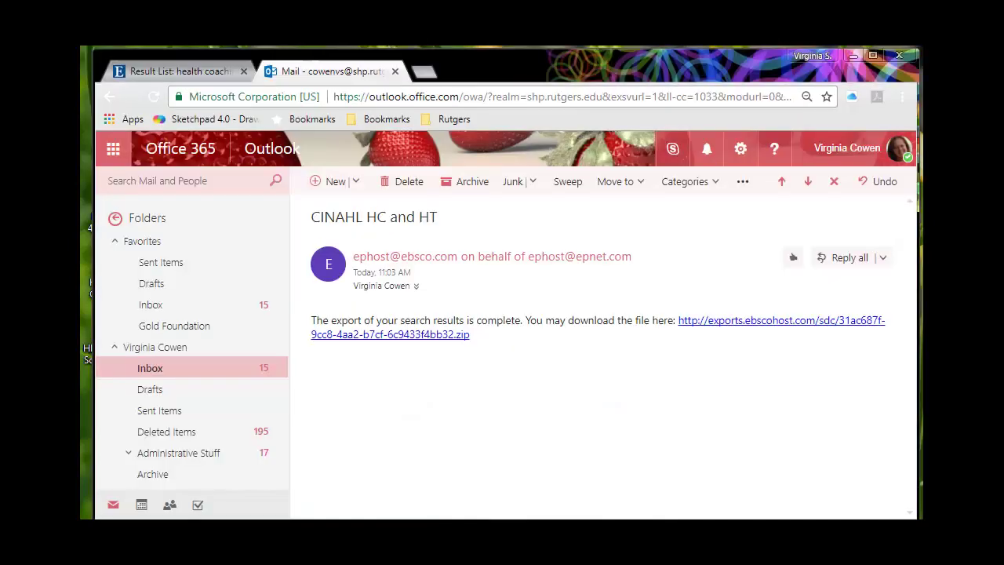
left_click(197, 72)
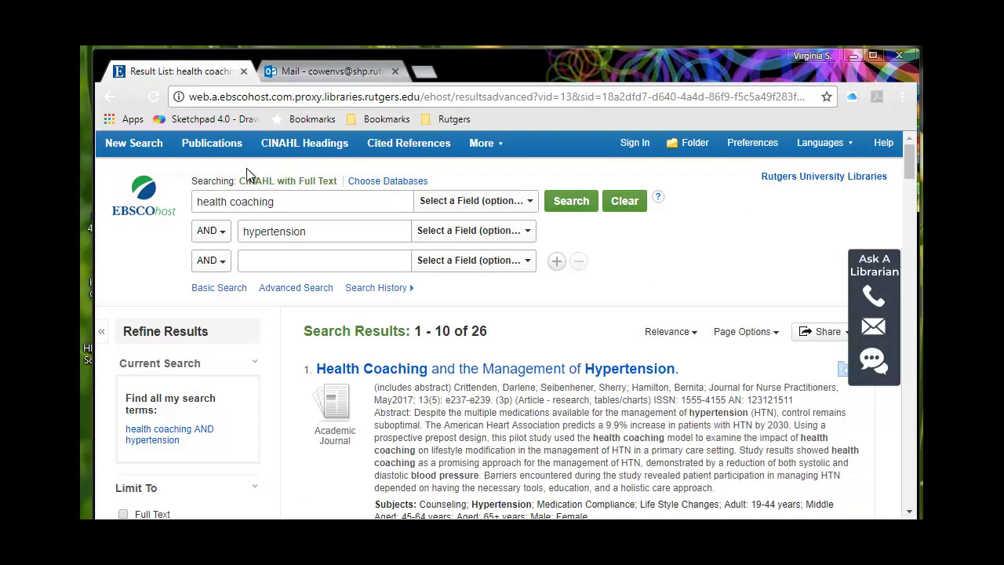
Replace 'hypertension' with 'blood pressure' and rerun the search, getting 44 results
double_click(291, 230)
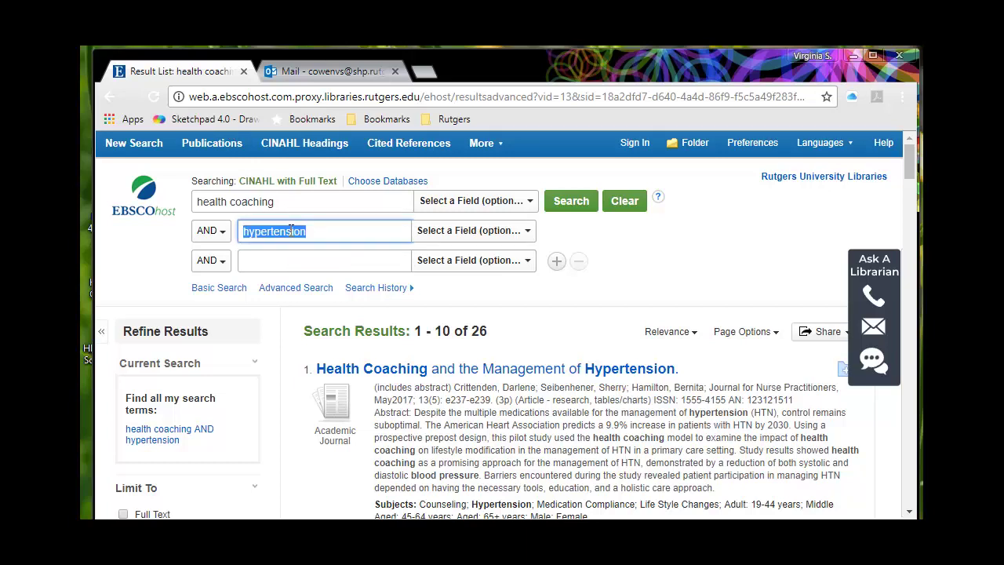
type("blood pressure")
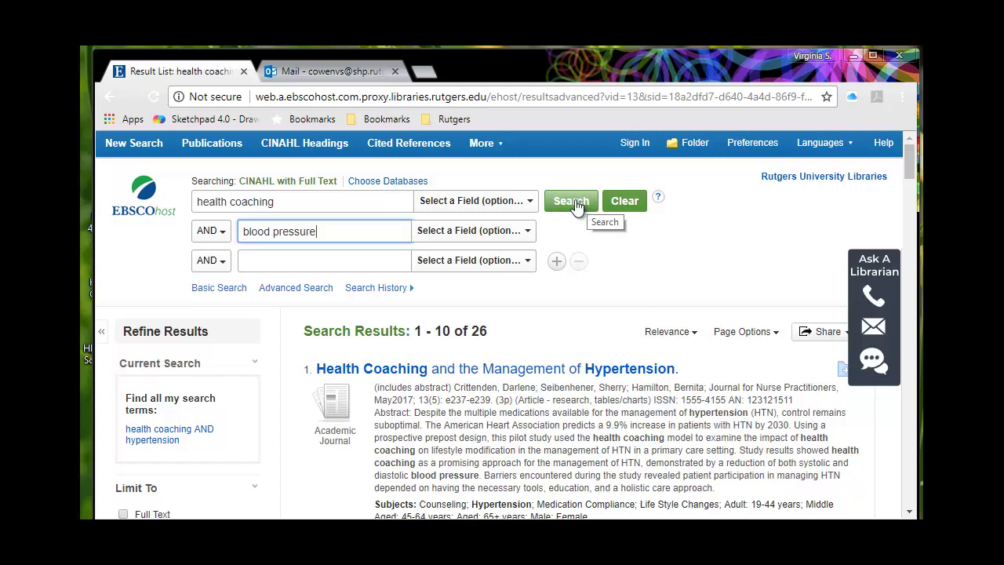
left_click(576, 203)
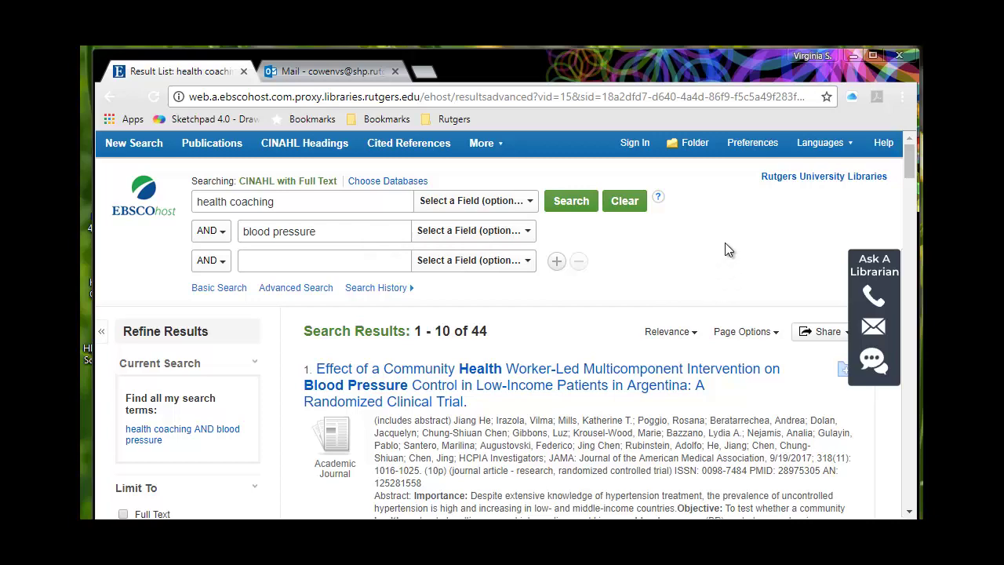
Request an e-mailed download link for all 44 health coaching AND blood pressure results
scroll(725, 250, "down", 3)
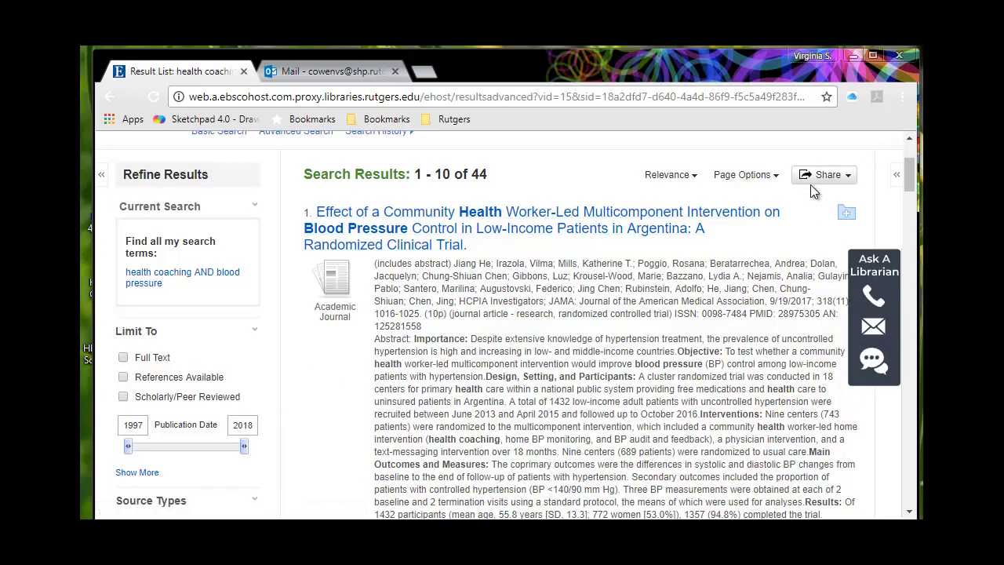
left_click(831, 177)
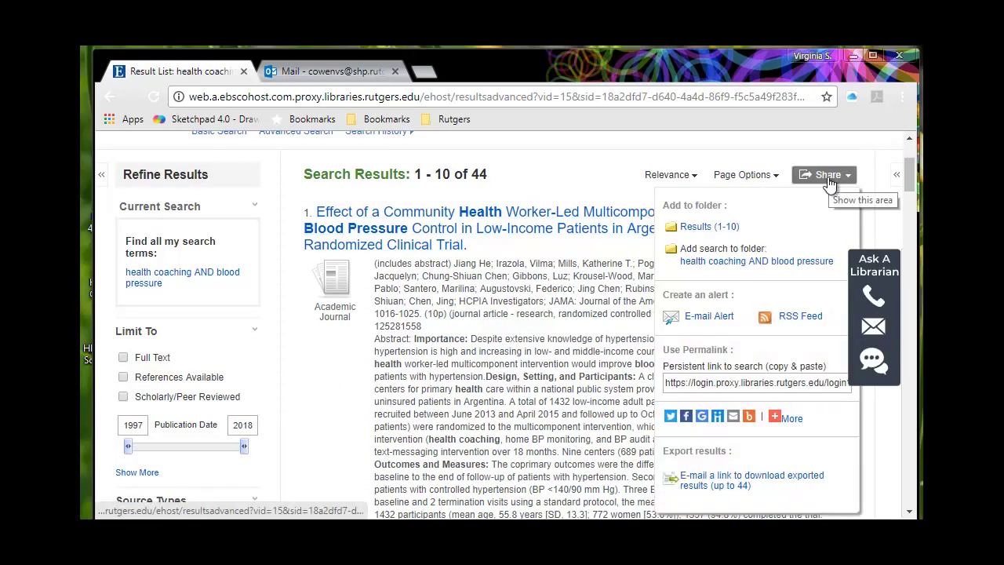
left_click(726, 481)
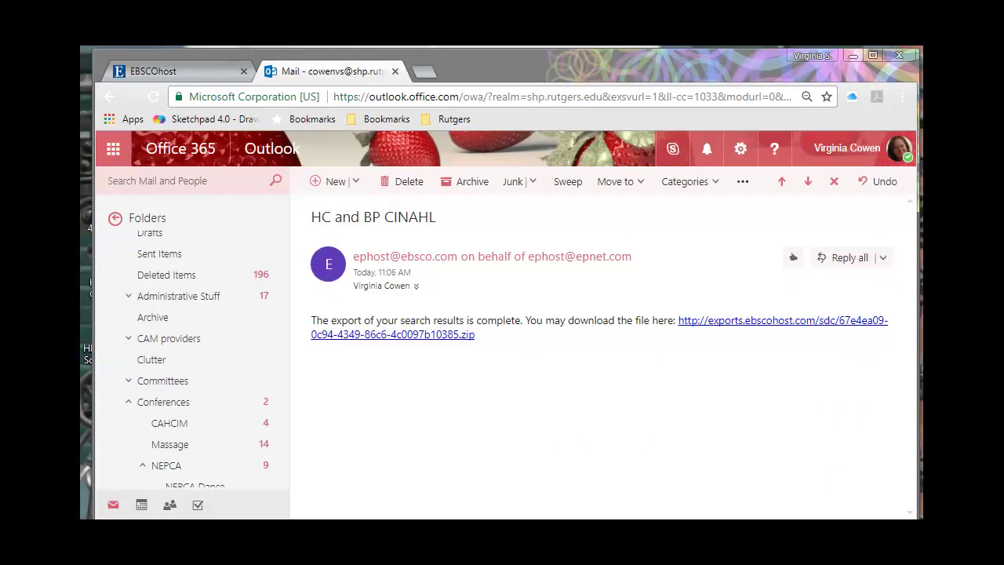
Download the export zip from the HC and BP CINAHL e-mail link and open it
left_click(446, 335)
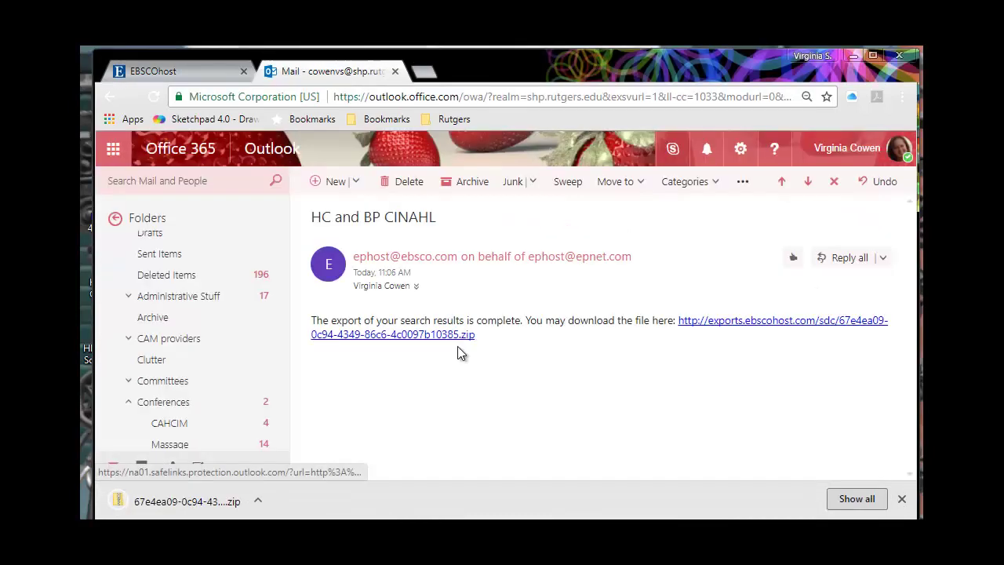
left_click(173, 506)
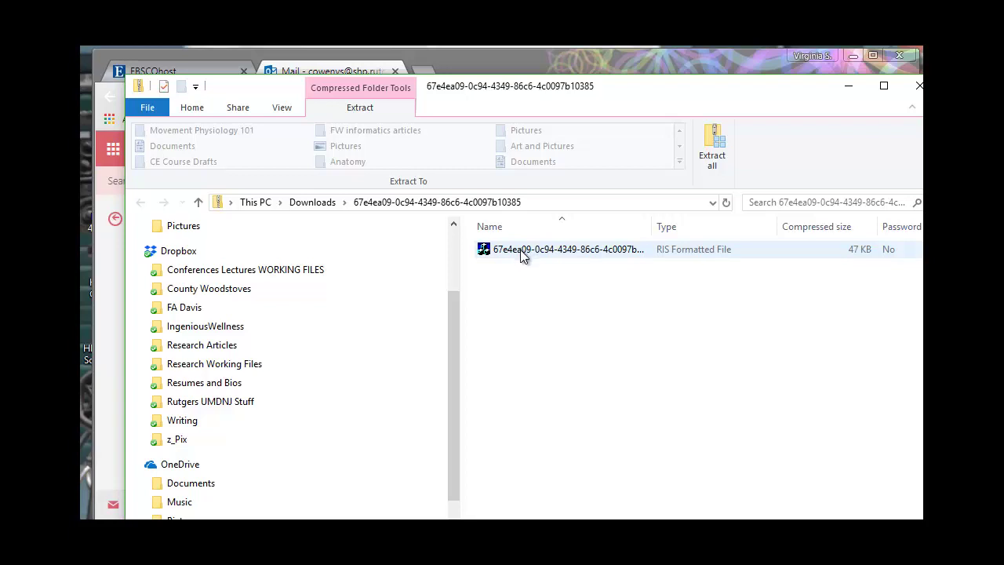
Select the 47 KB RIS Formatted File inside the HC and BP export zip
left_click(520, 250)
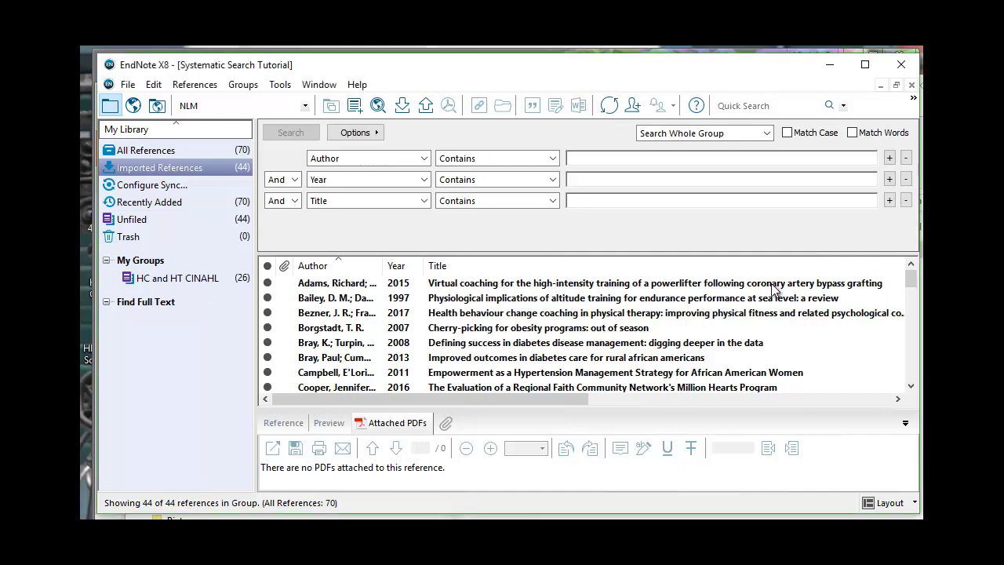
Select all 44 imported references and add them to a new custom group
left_click(801, 286)
left_click_drag(910, 283, 909, 369)
key("ctrl+a")
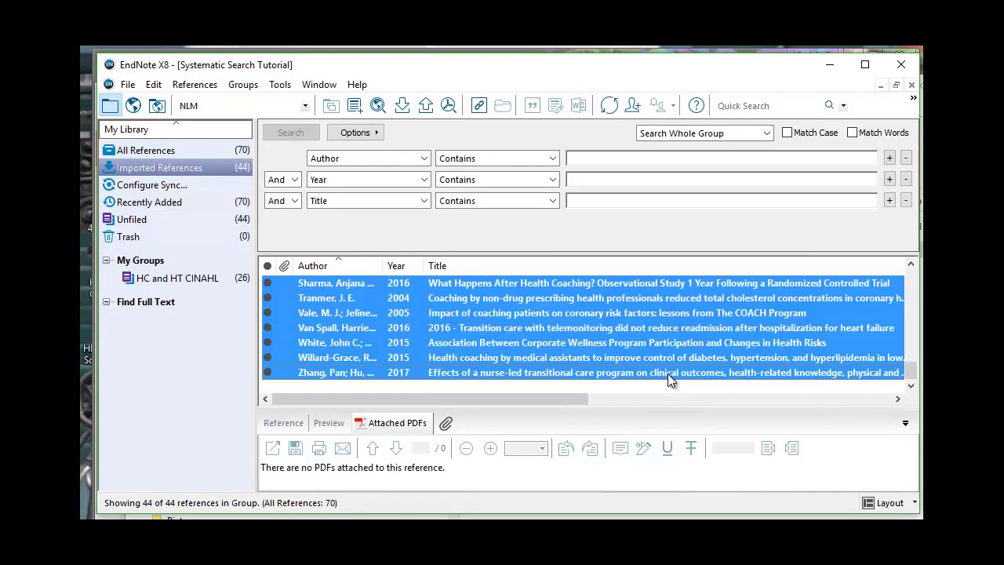
right_click(670, 365)
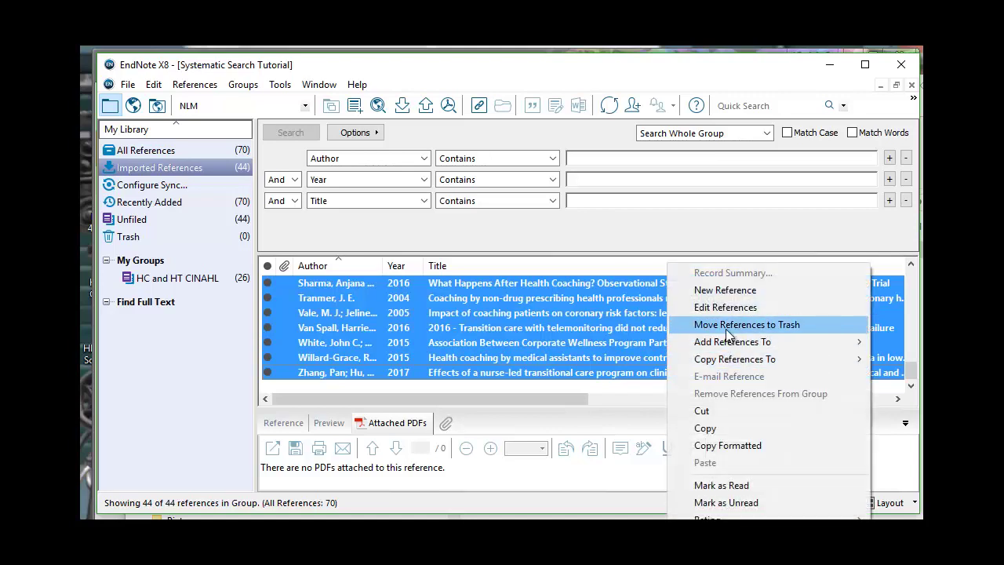
mouse_move(730, 343)
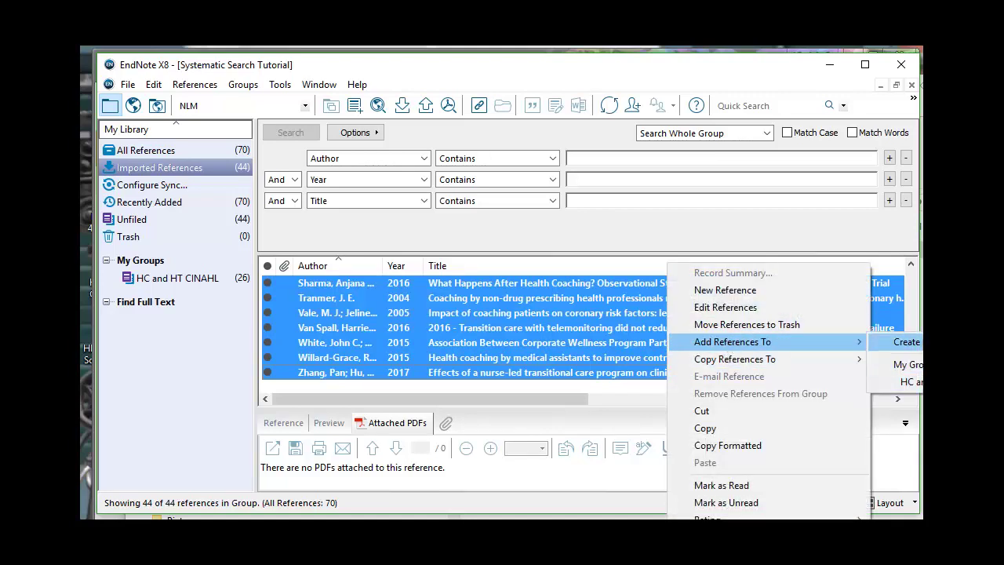
left_click(903, 342)
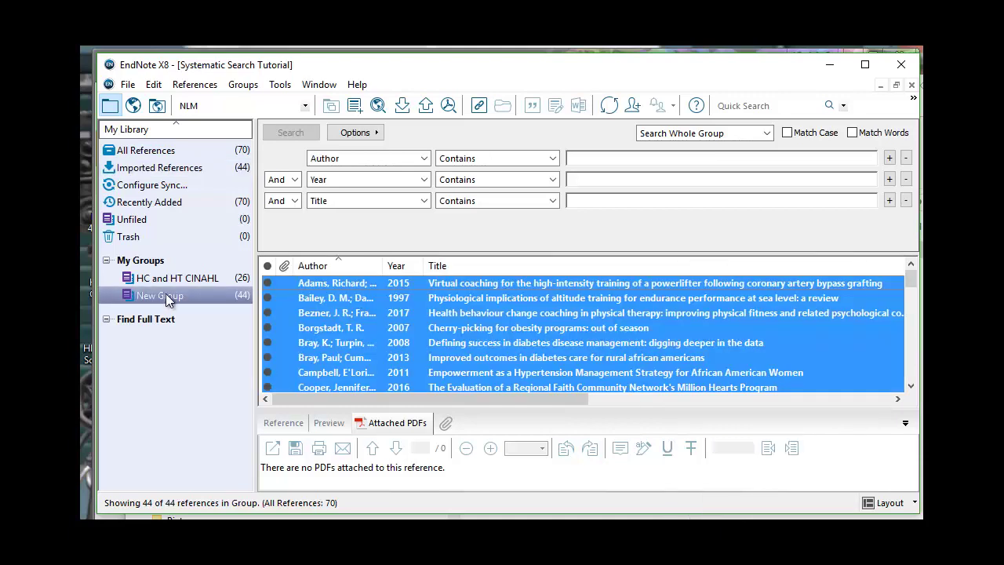
Rename the new group to 'HC and BP CINAHL'
right_click(166, 295)
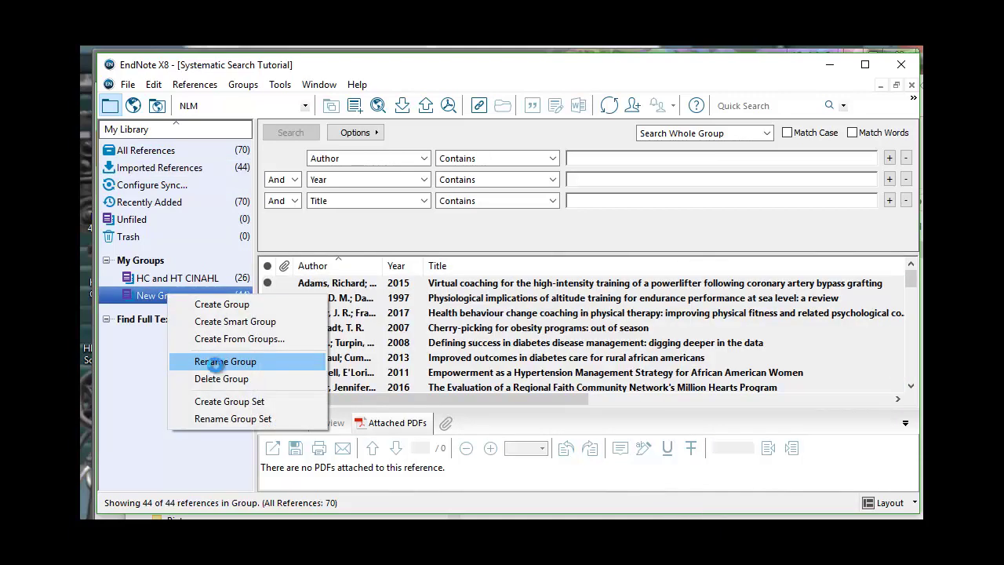
left_click(215, 362)
type("HC and")
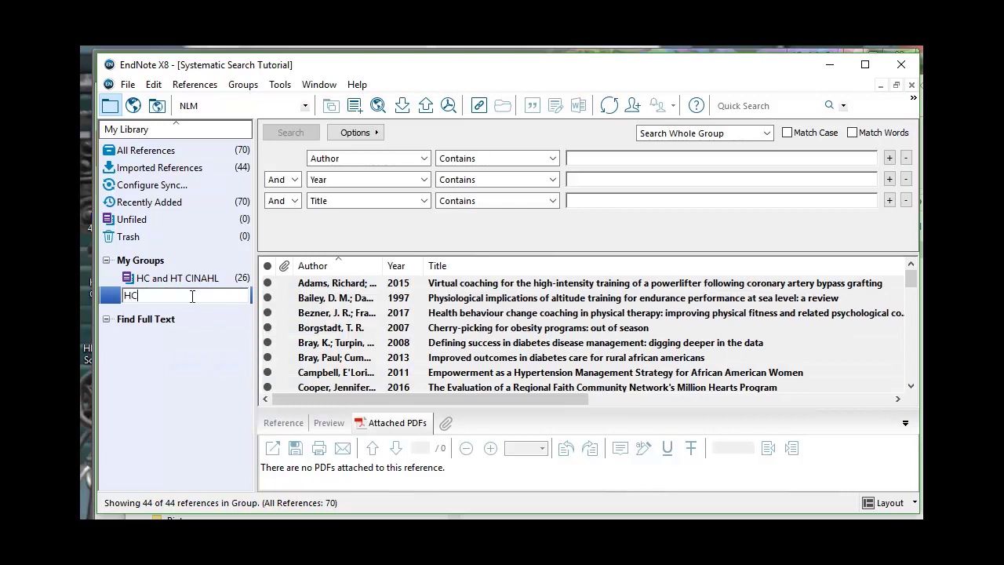
type(" BP CINAHL")
key("Return")
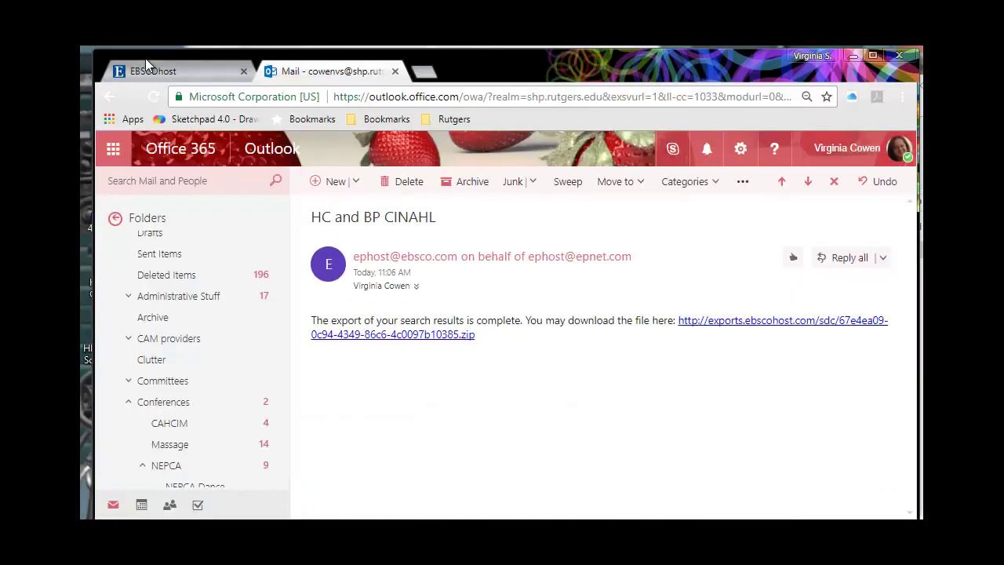
Dismiss the e-mail export confirmation and delete the blood pressure search term
left_click(155, 72)
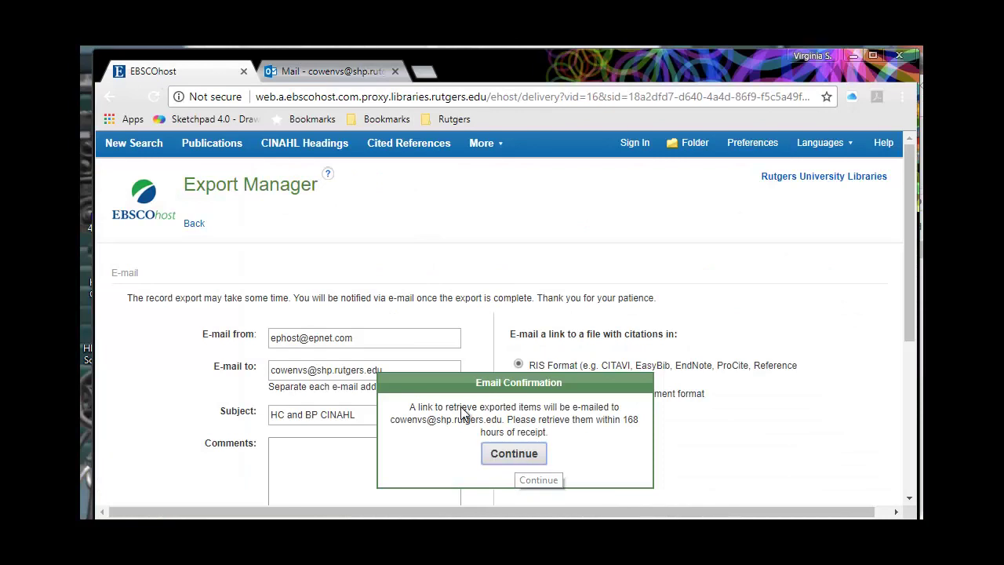
left_click(515, 455)
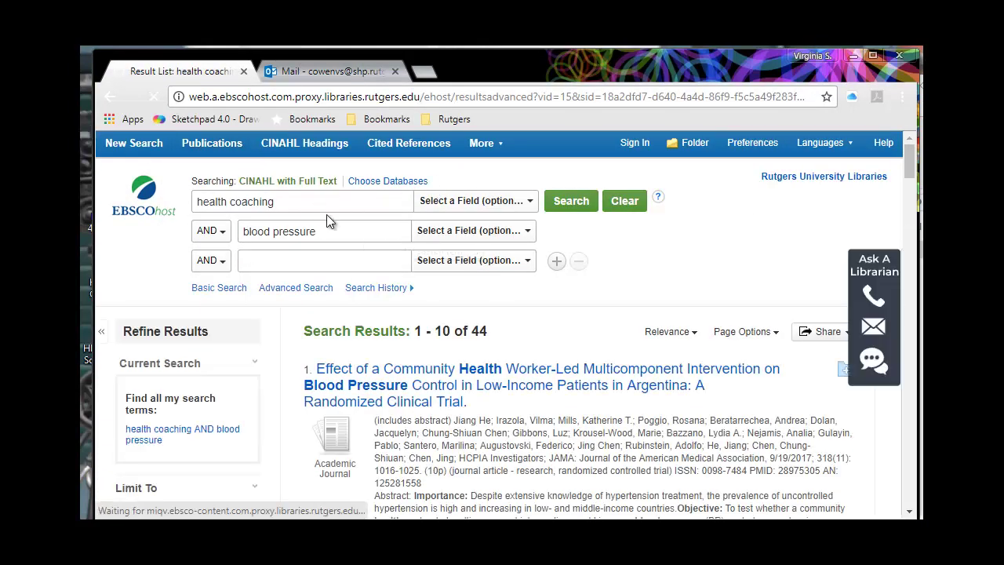
left_click_drag(320, 201, 80, 212)
left_click_drag(326, 238, 192, 234)
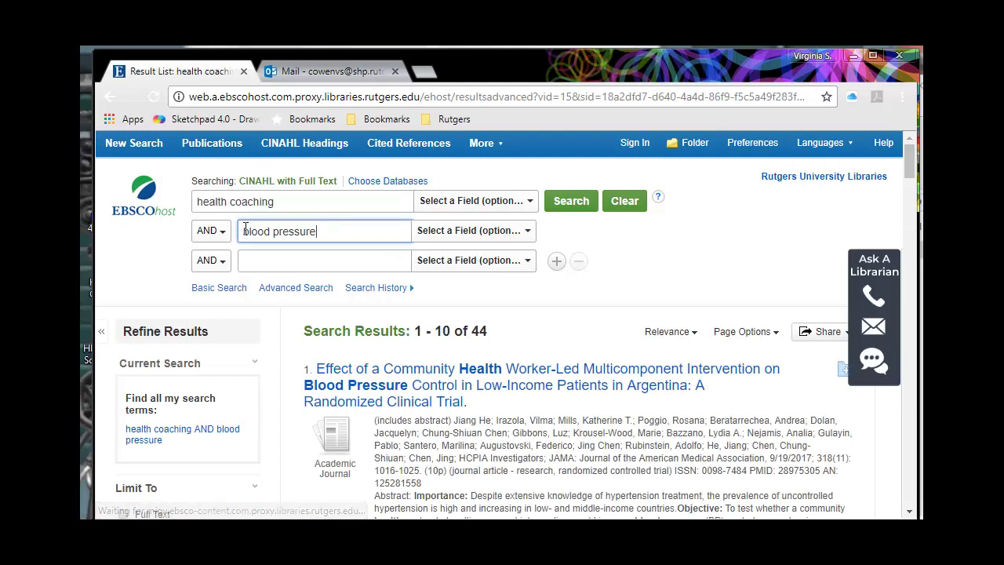
key("BackSpace")
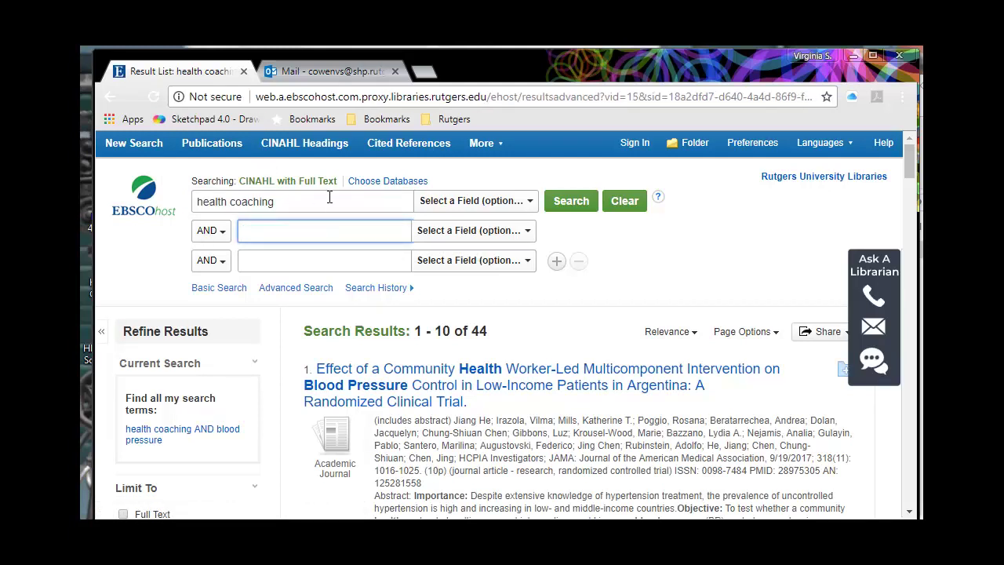
Search 'motivational interviewing' AND 'hypertension', returning 36 results
left_click_drag(329, 197, 79, 188)
type("moti")
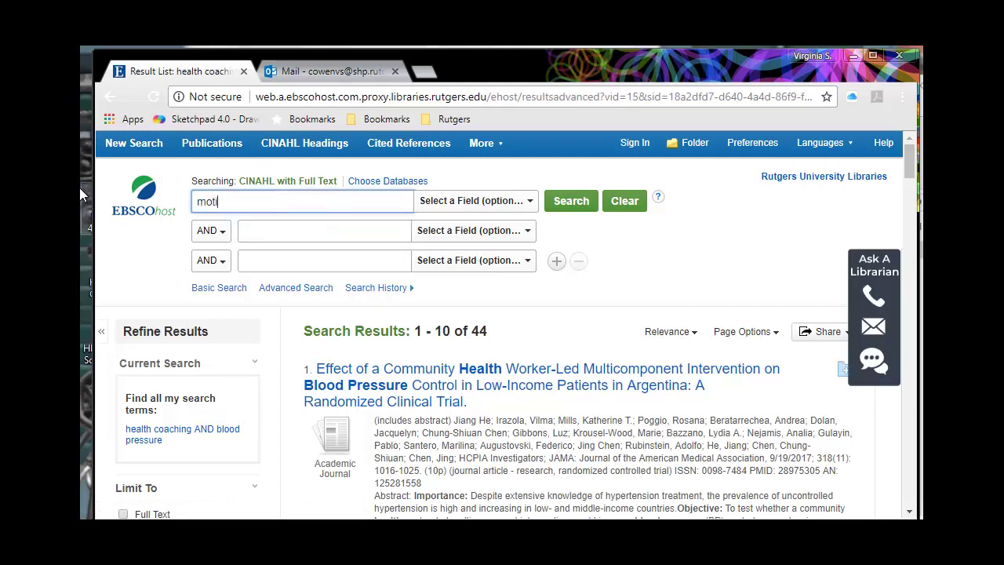
type("viational w")
key("BackSpace")
key("BackSpace")
key("BackSpace")
key("BackSpace")
key("BackSpace")
key("BackSpace")
key("BackSpace")
key("BackSpace")
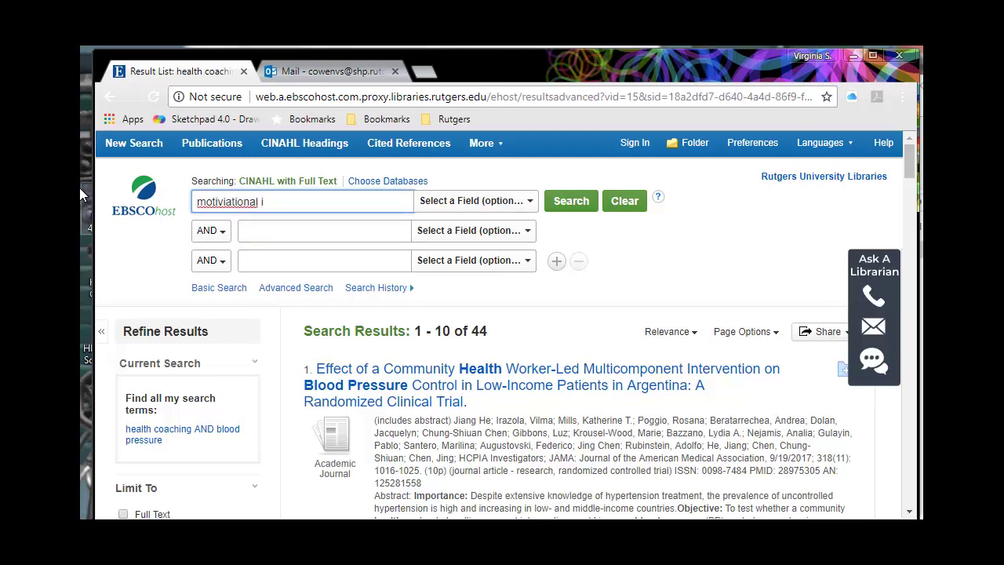
key("BackSpace")
key("BackSpace")
type("ationa")
type("l interview")
type("er")
key("BackSpace")
key("BackSpace")
type("ing")
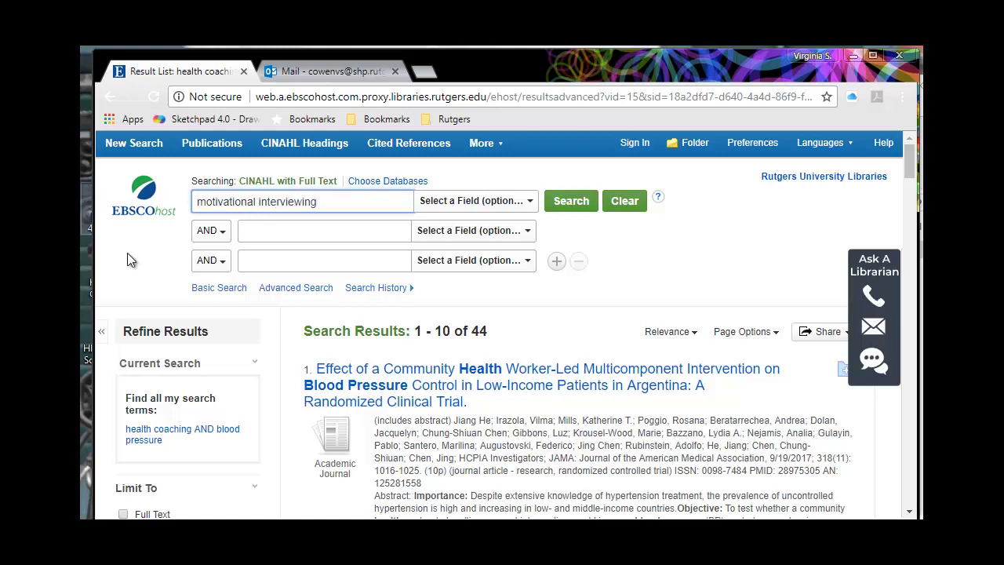
left_click(399, 226)
type("hypertension")
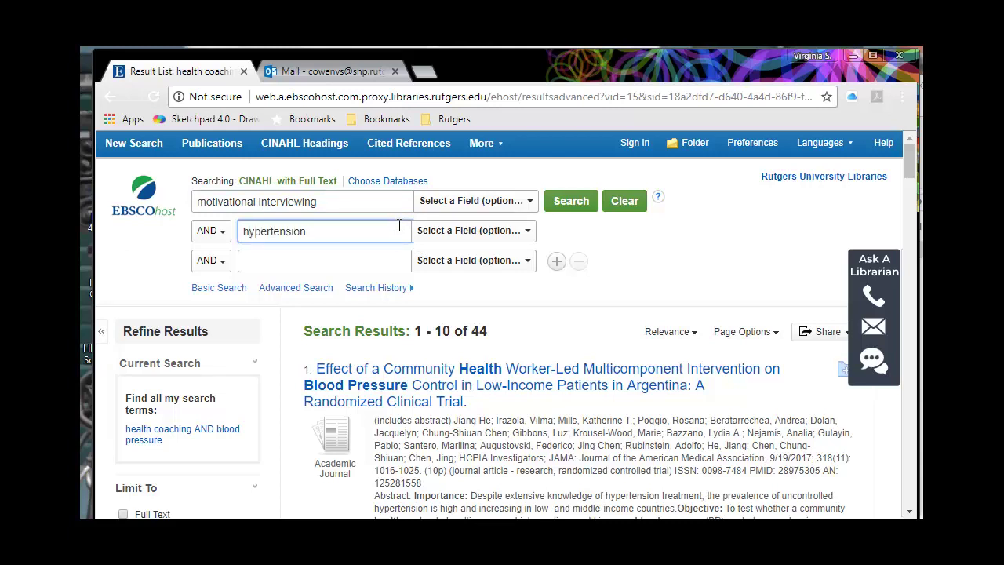
left_click(569, 202)
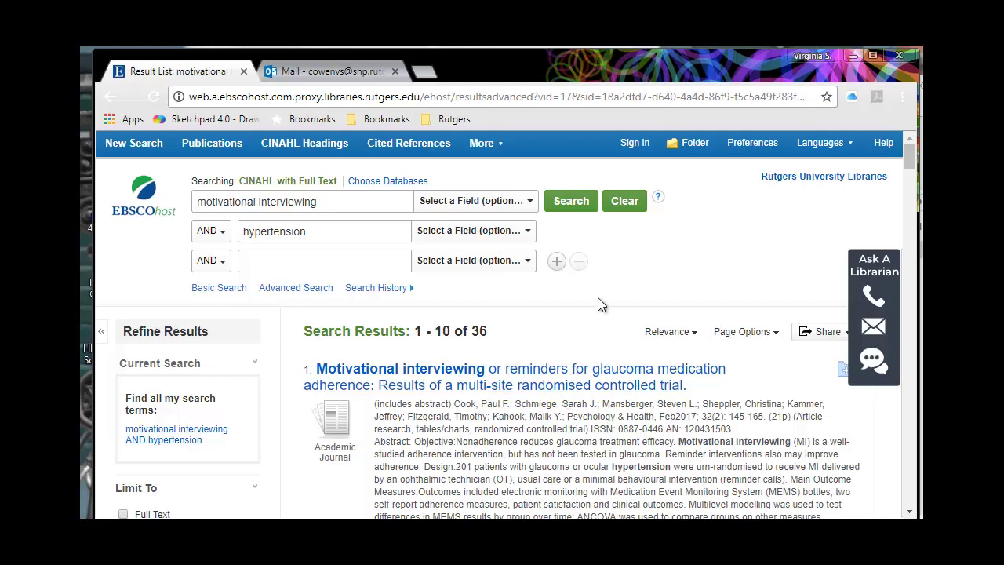
E-mail a download link for the 36 results in RIS format, subject 'MI and HT'
scroll(598, 297, "down", 2)
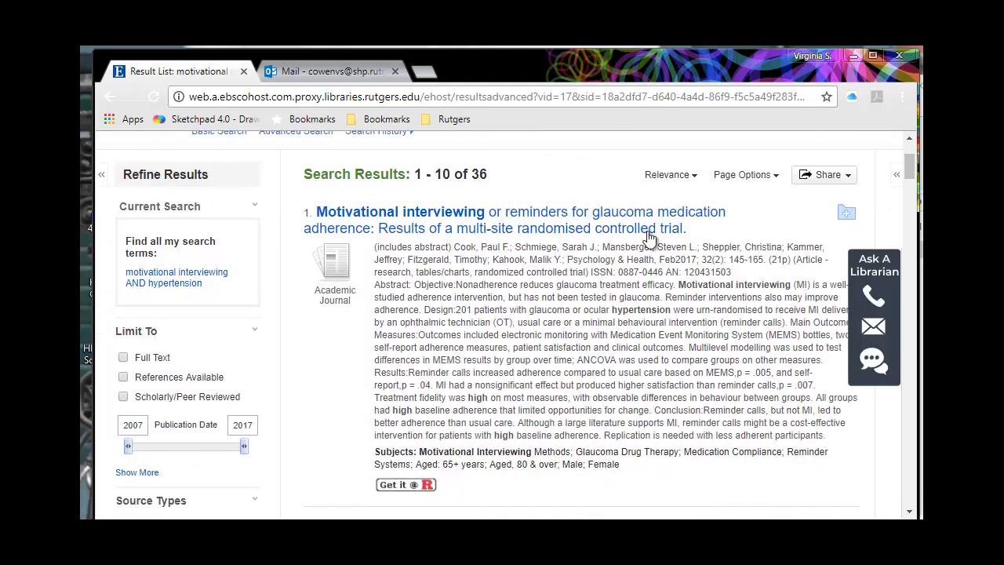
left_click(829, 176)
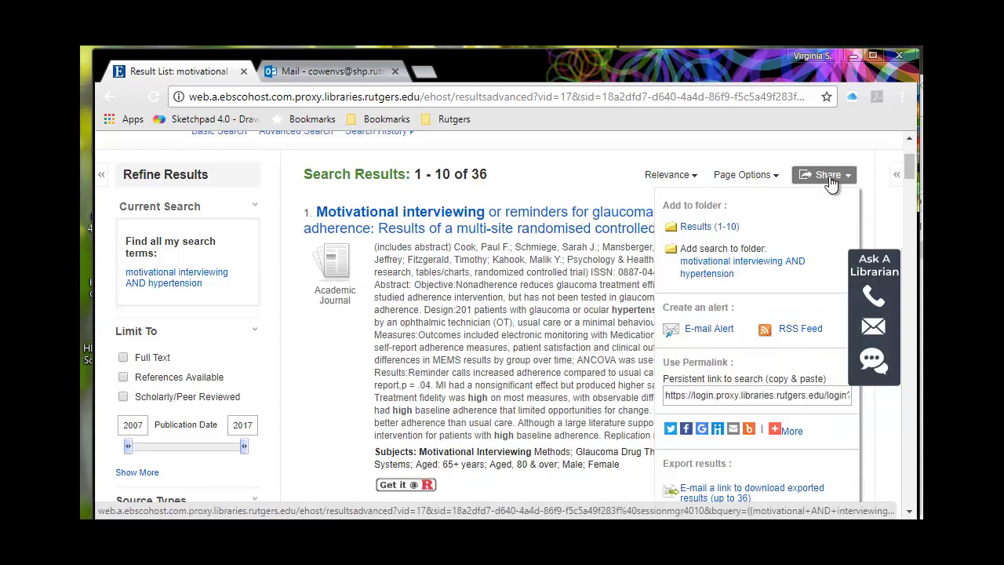
left_click(728, 491)
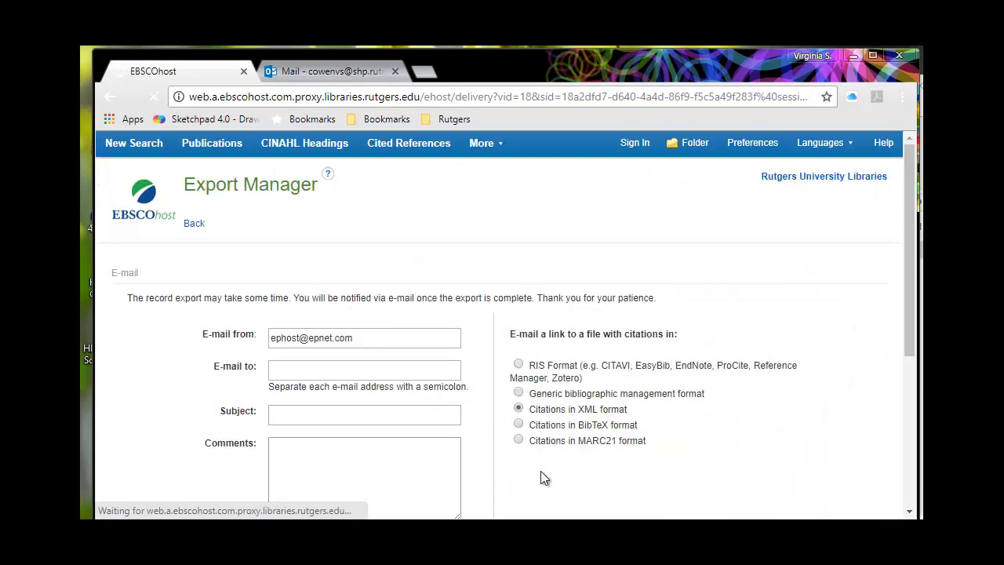
left_click(363, 413)
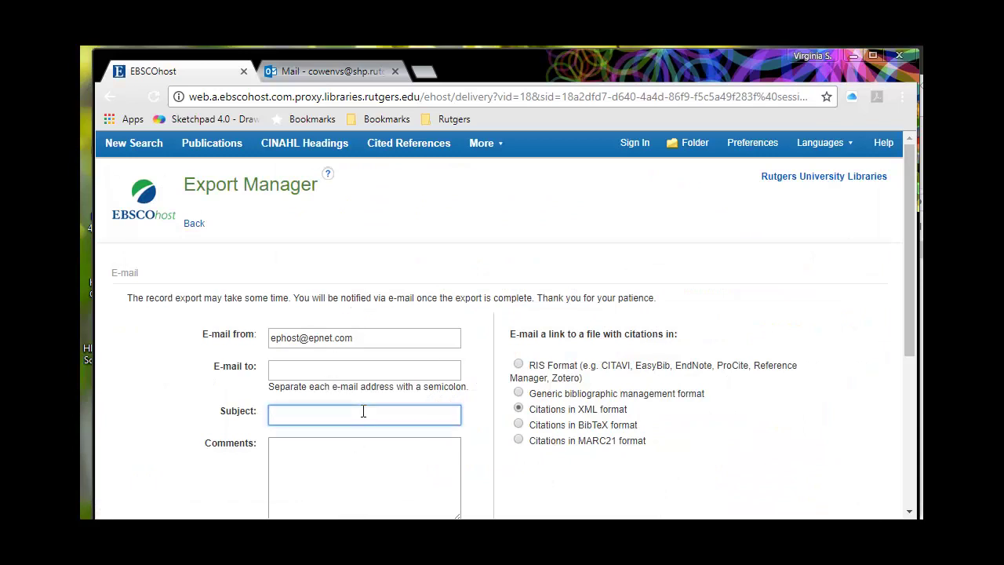
type("MI and")
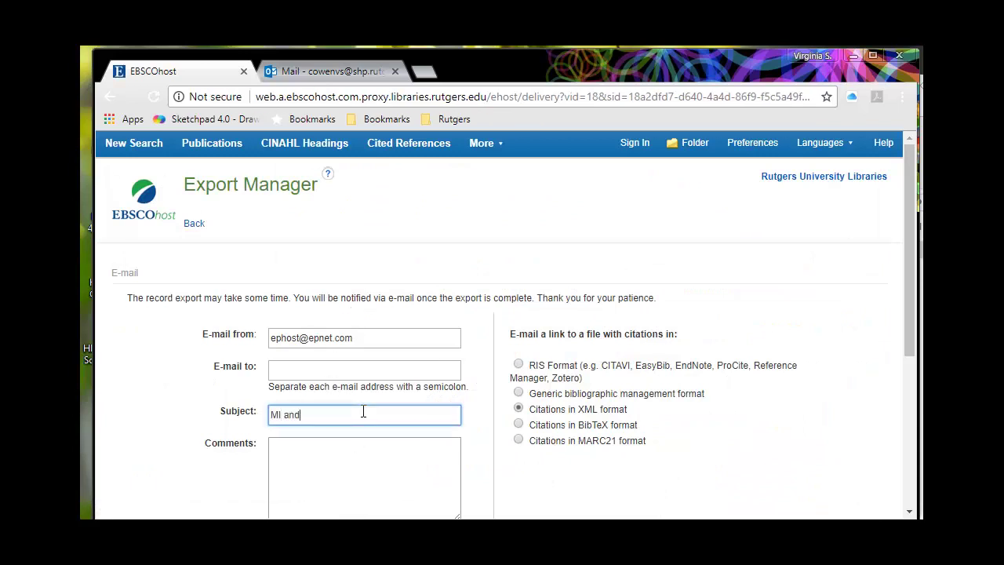
type(" HT")
left_click(519, 365)
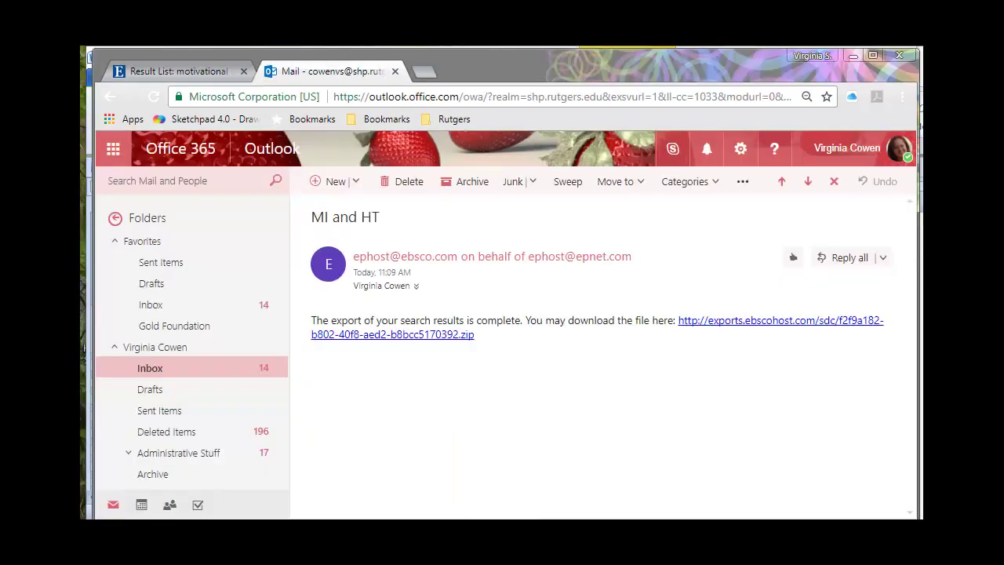
Download the MI and HT export zip from the EBSCO e-mail and open it in File Explorer
left_click(739, 329)
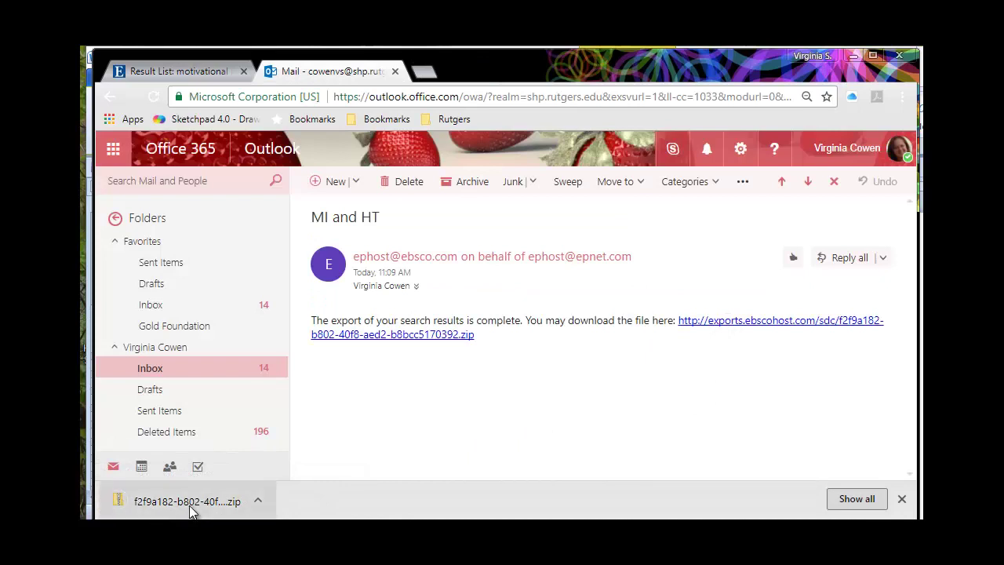
left_click(189, 505)
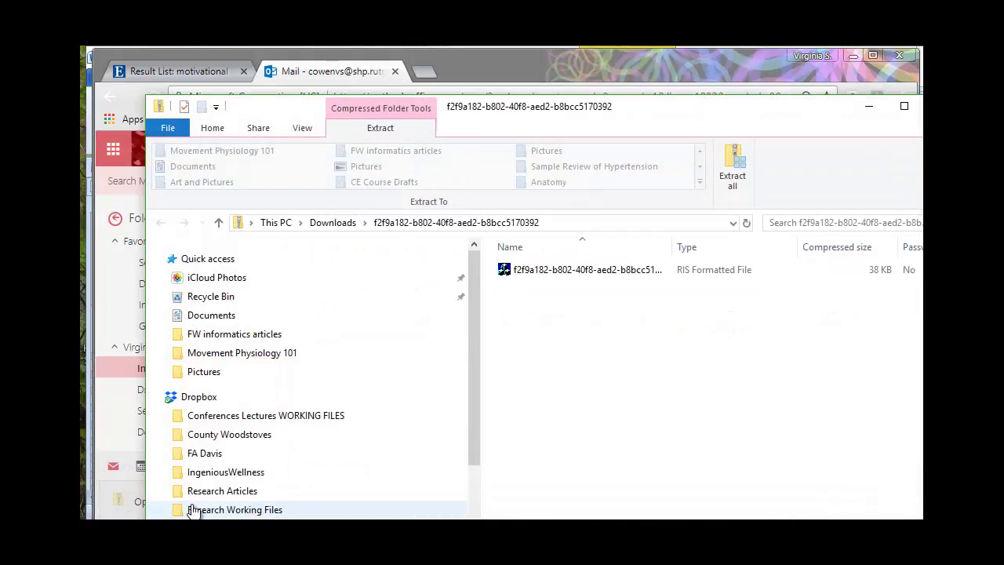
scroll(422, 328, "down", 2)
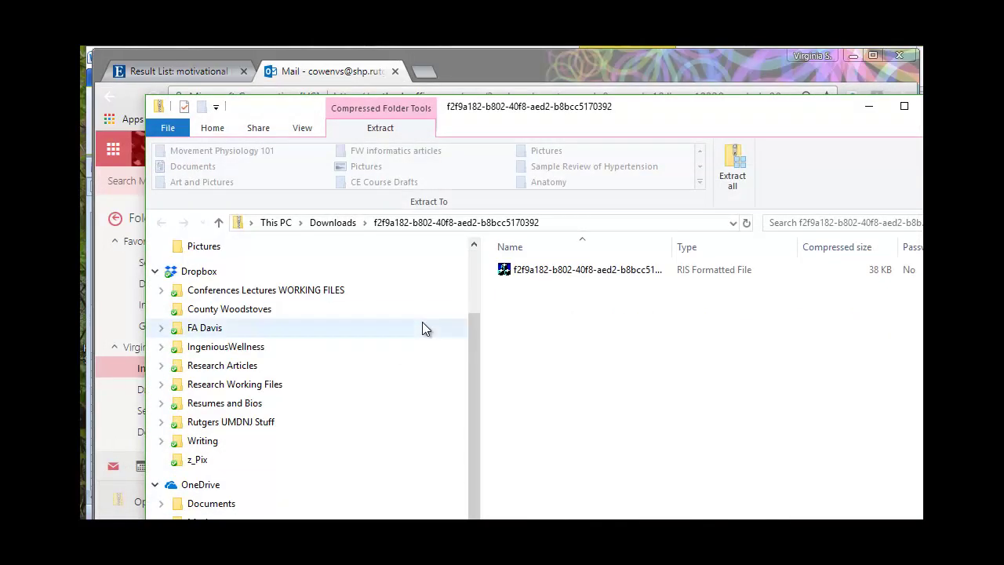
Import the RIS file's 36 references into EndNote, then return to the EBSCO results
double_click(579, 271)
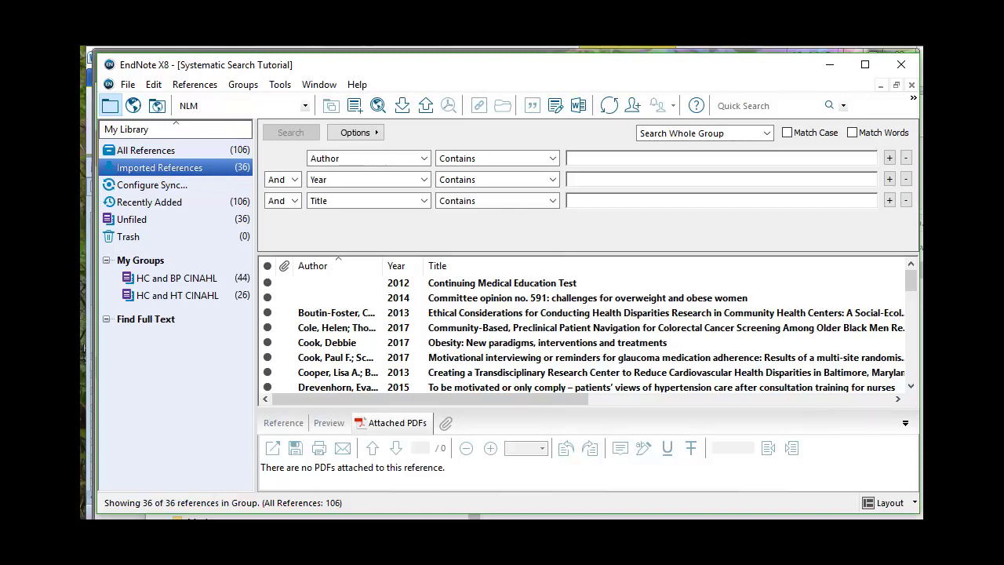
key("alt+Tab")
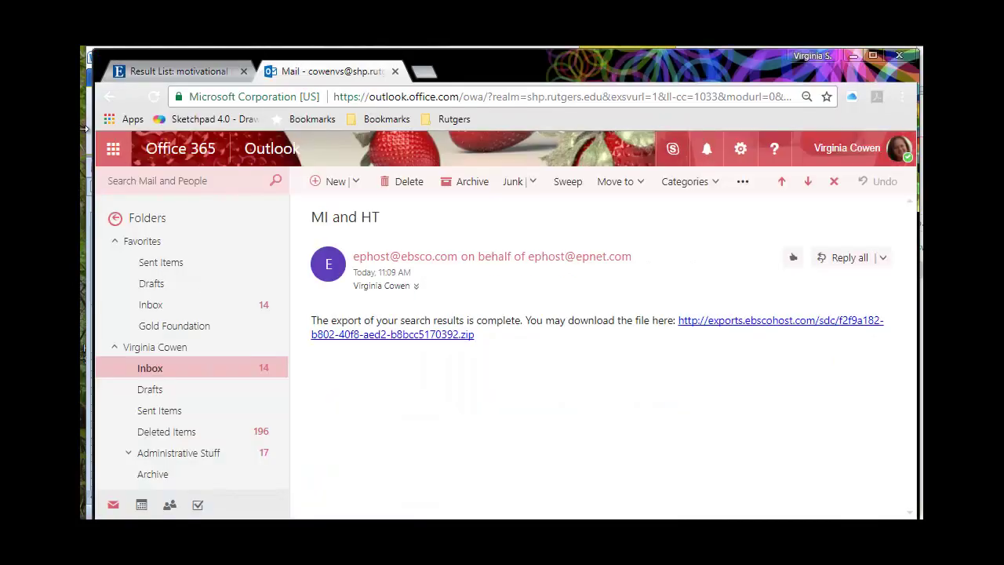
left_click(175, 72)
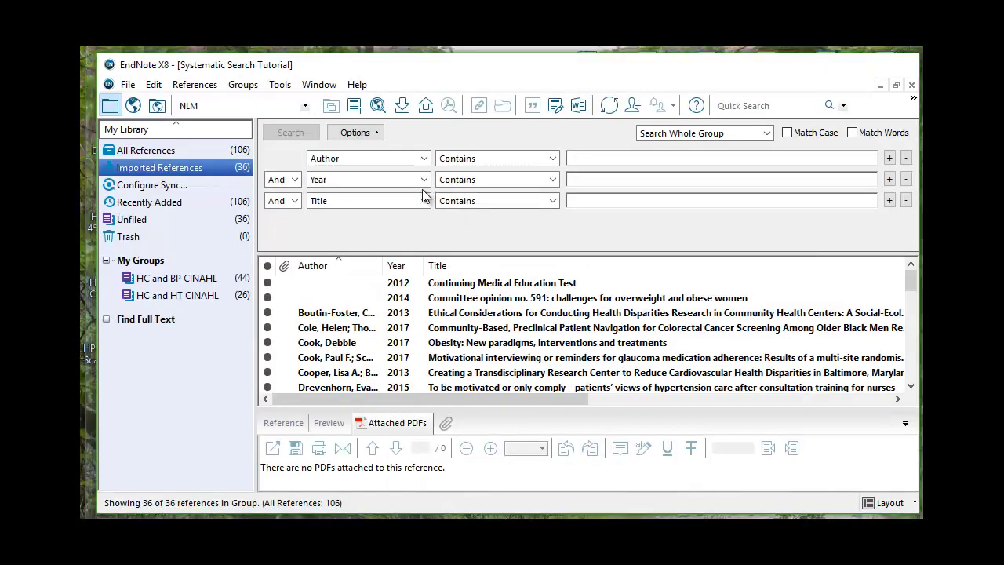
Select all 36 imported references and put them into a new custom group
left_click(525, 284)
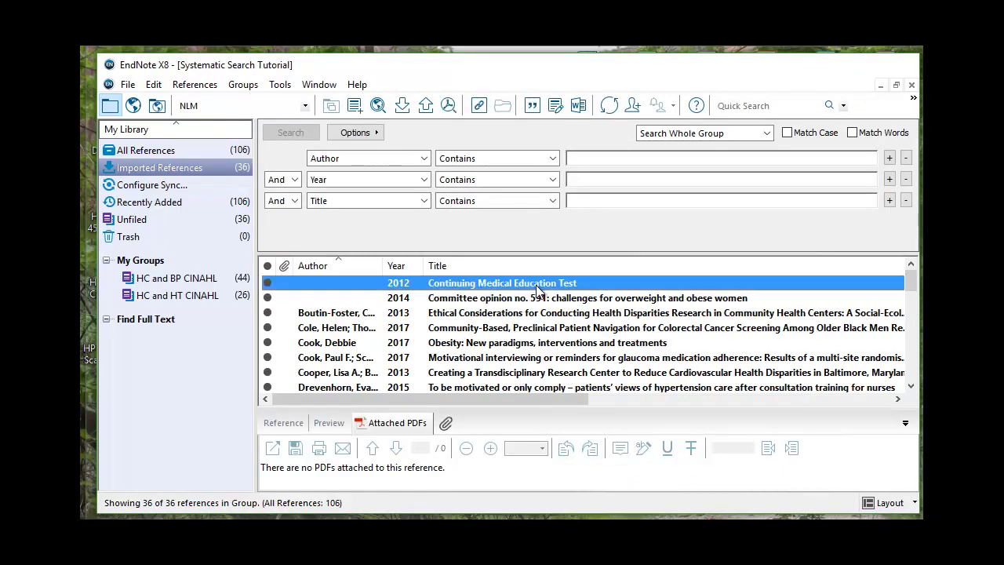
left_click_drag(914, 284, 912, 369)
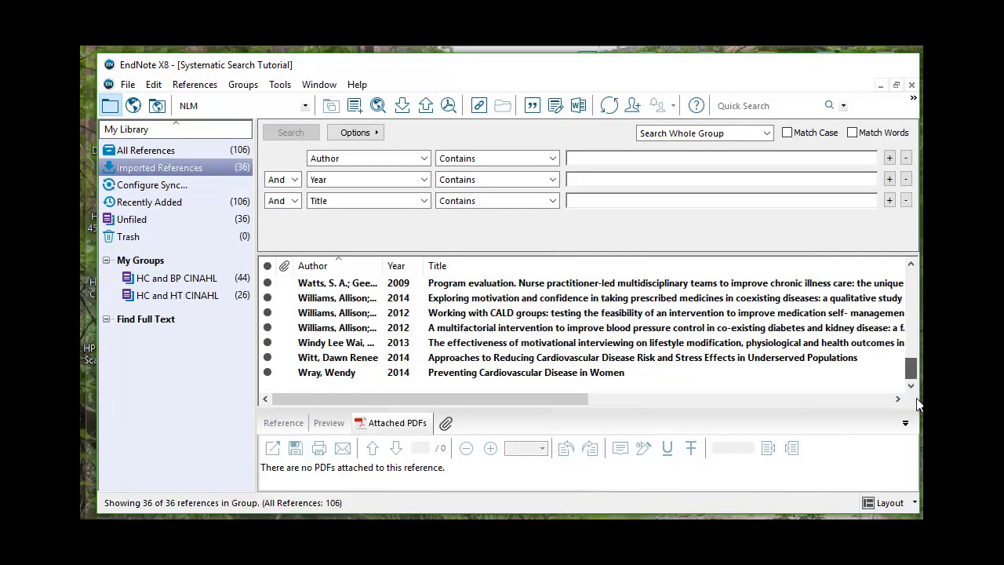
left_click(551, 377, "shift")
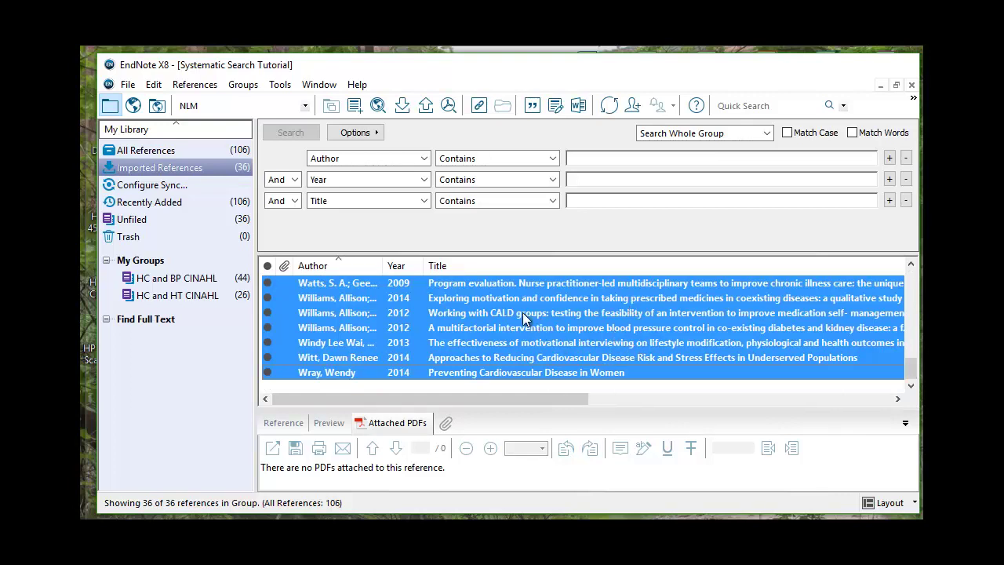
right_click(557, 354)
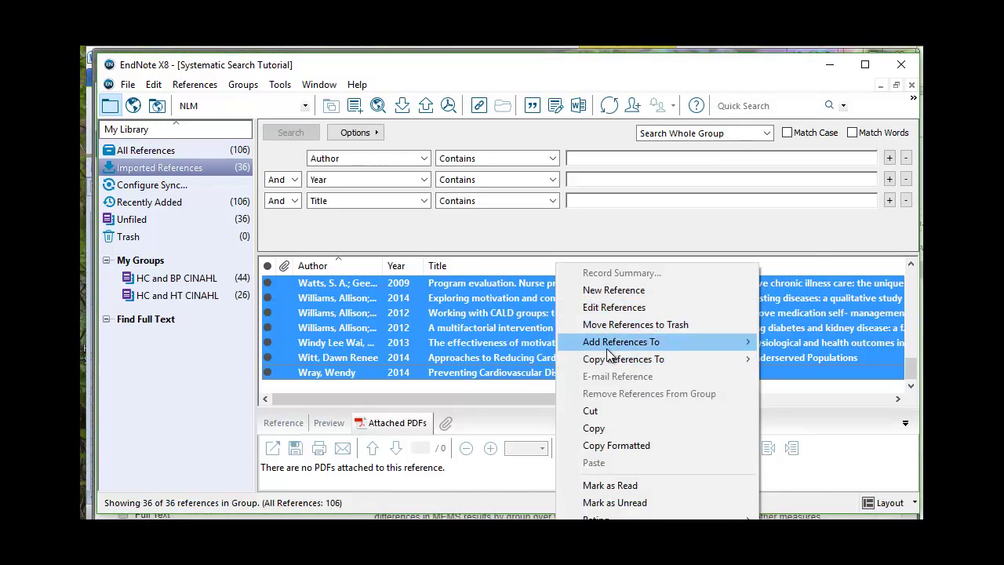
mouse_move(745, 343)
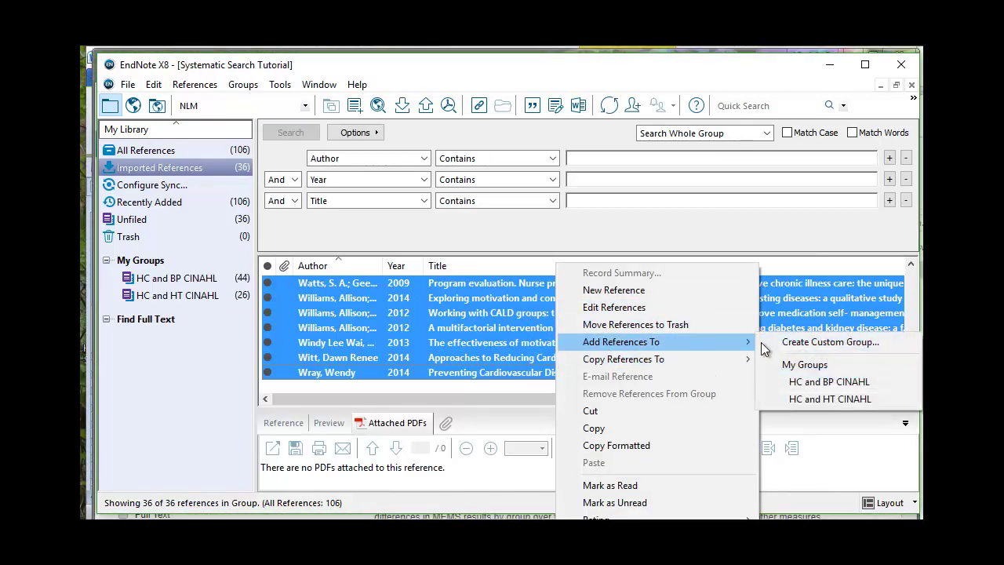
left_click(810, 342)
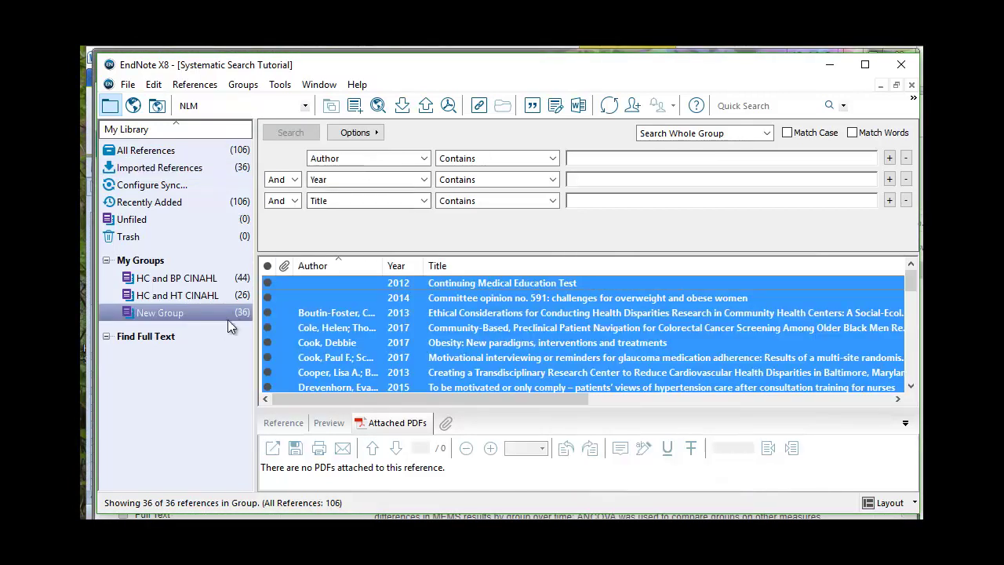
Rename the new group to 'MI and HT CINAHL'
right_click(196, 310)
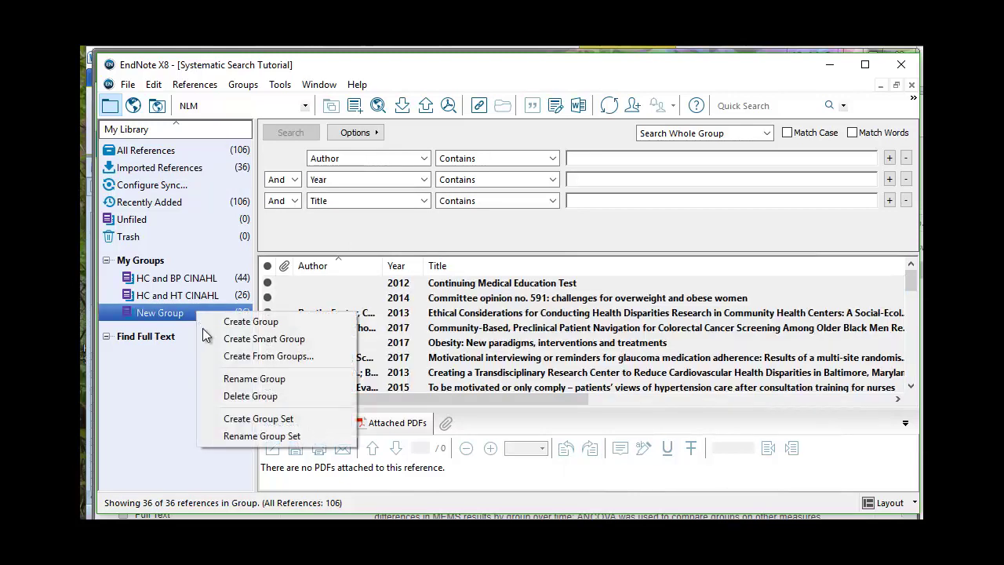
left_click(259, 380)
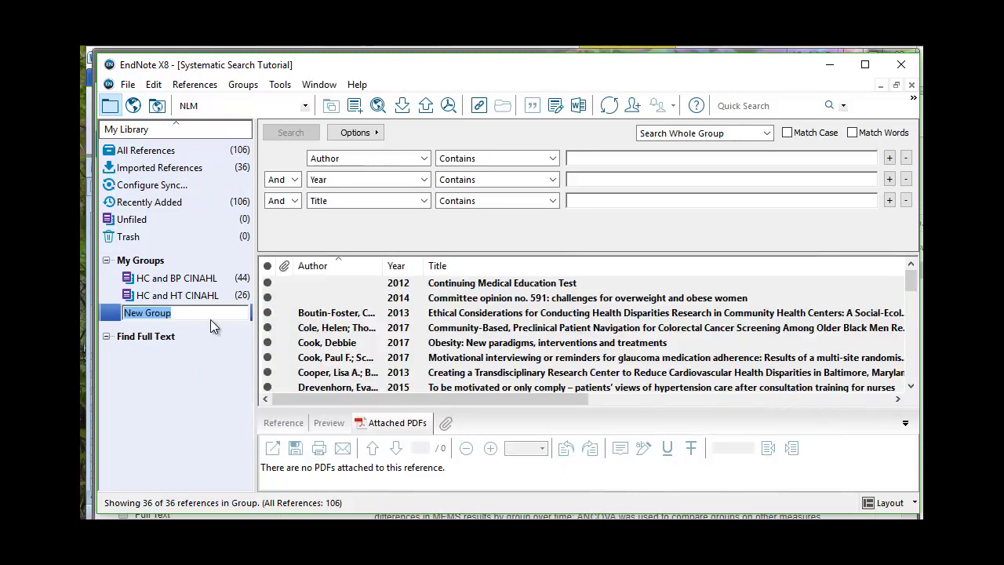
type("MI and ")
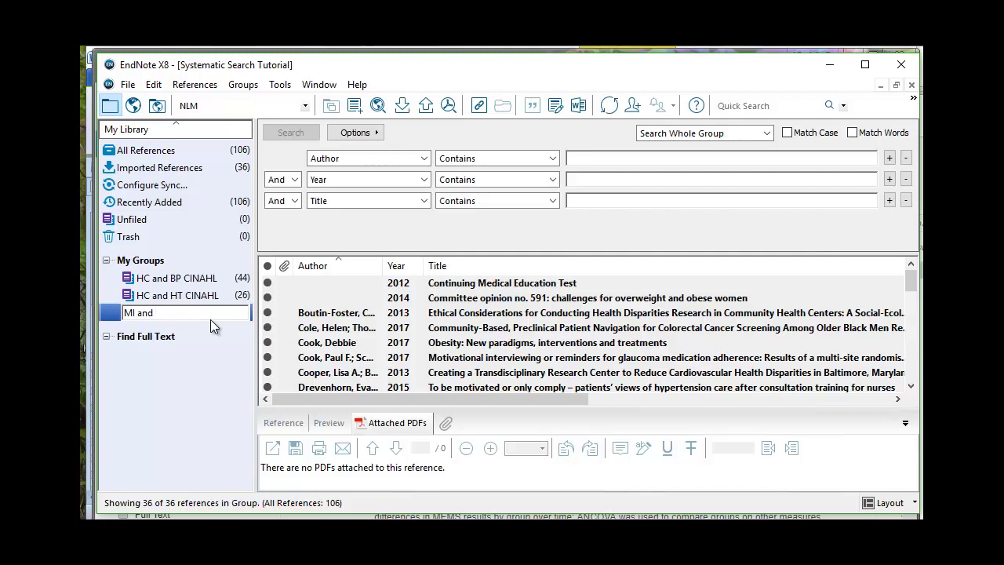
type("HT CINAHL")
key("Return")
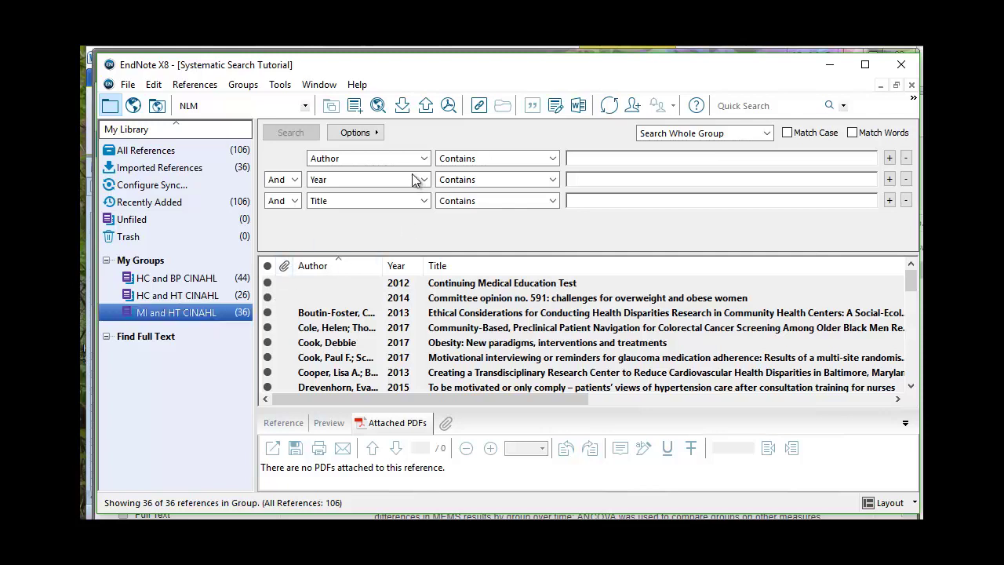
key("alt+Tab")
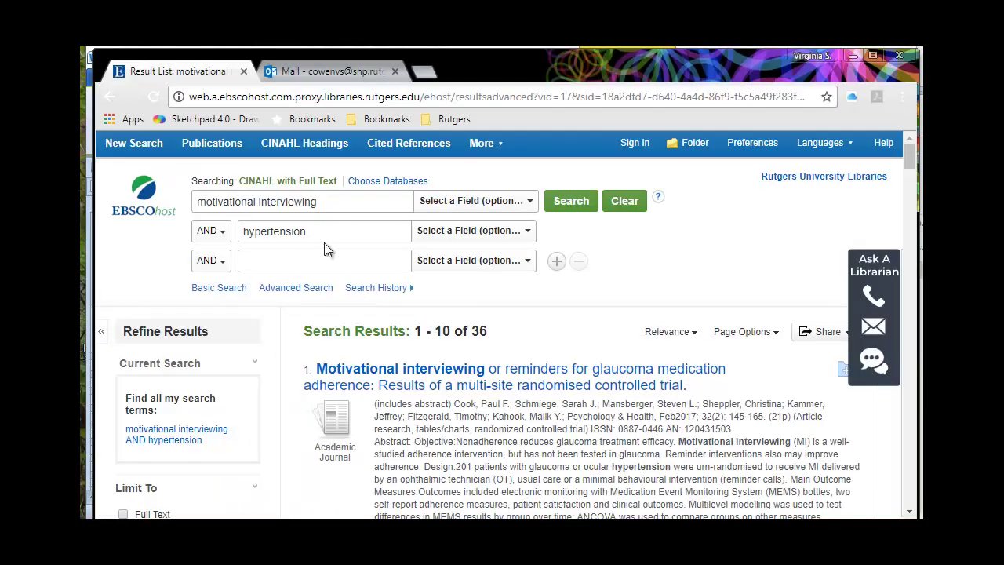
Replace 'hypertension' with 'blood pressure' and search, getting 53 results
left_click_drag(333, 235, 179, 240)
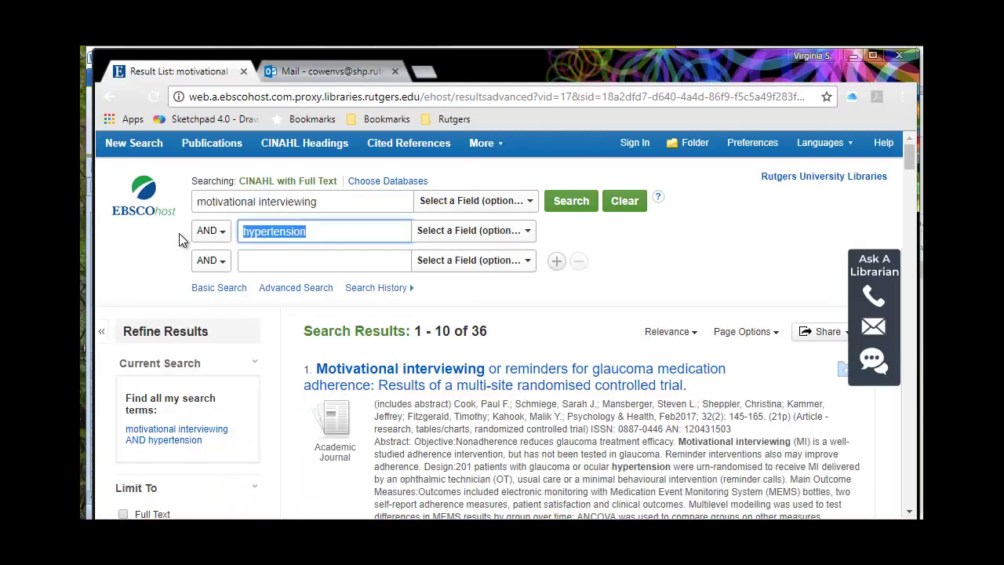
type("blood pressure")
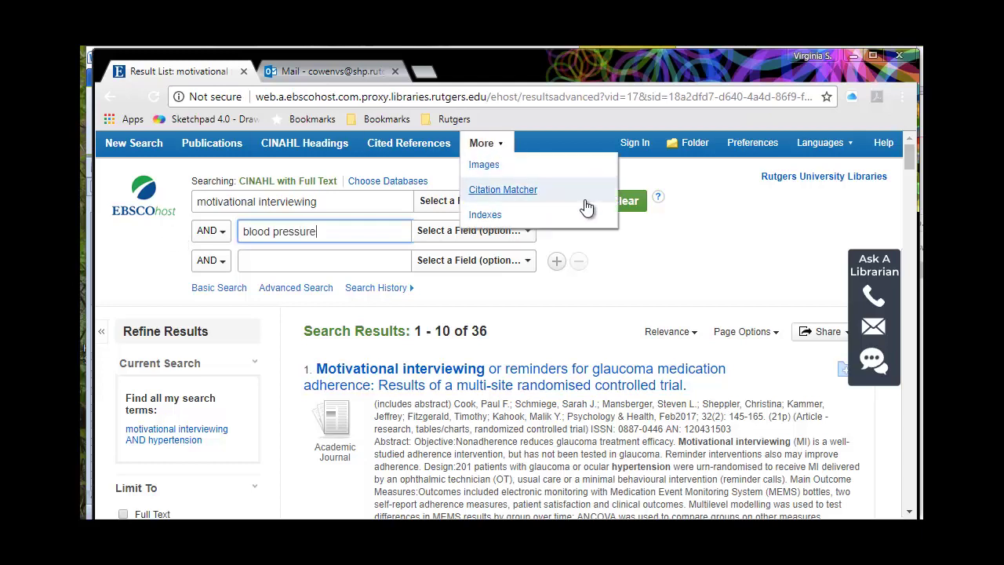
left_click(575, 203)
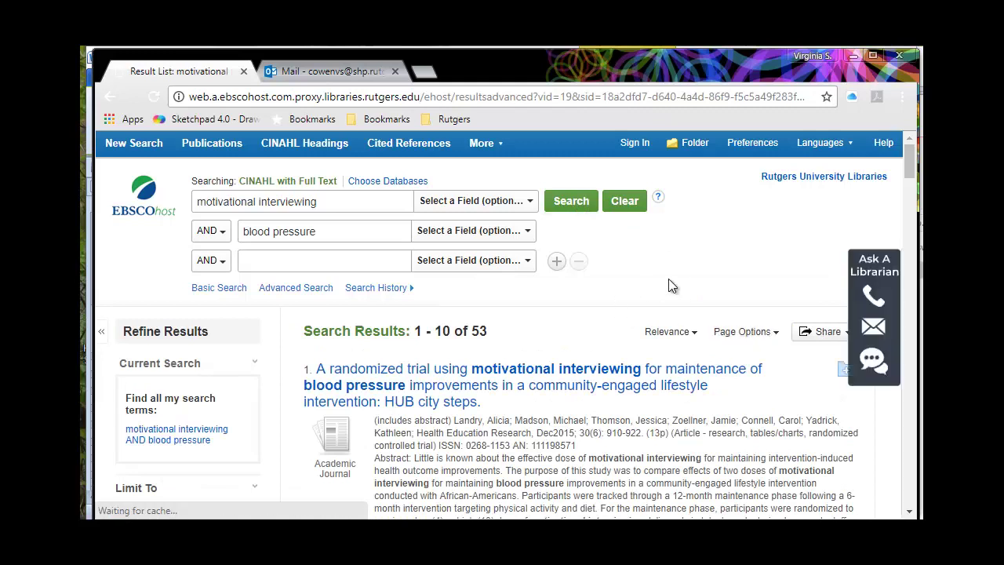
Start an e-mailed download-link export of the 53 results
scroll(681, 272, "down", 2)
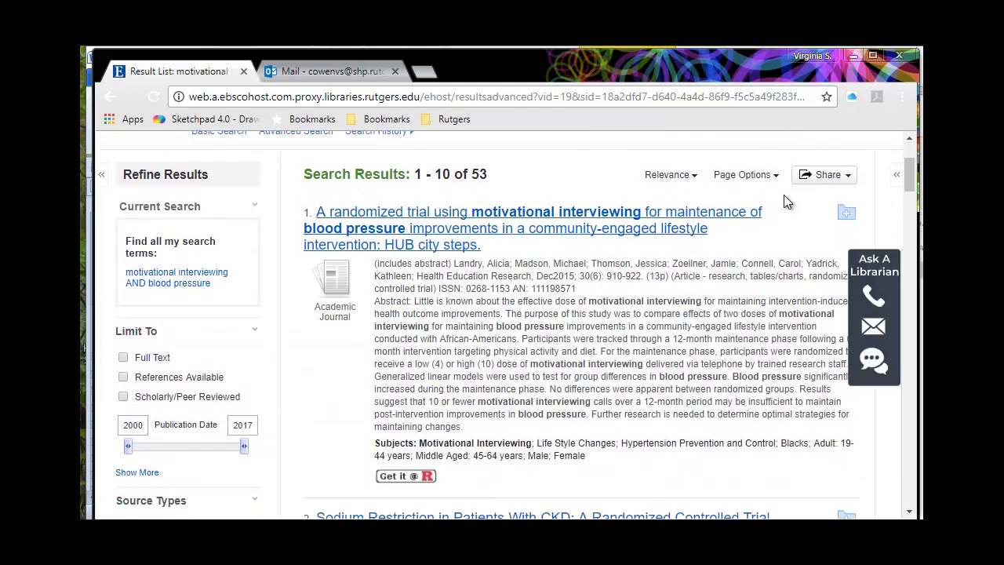
left_click(825, 177)
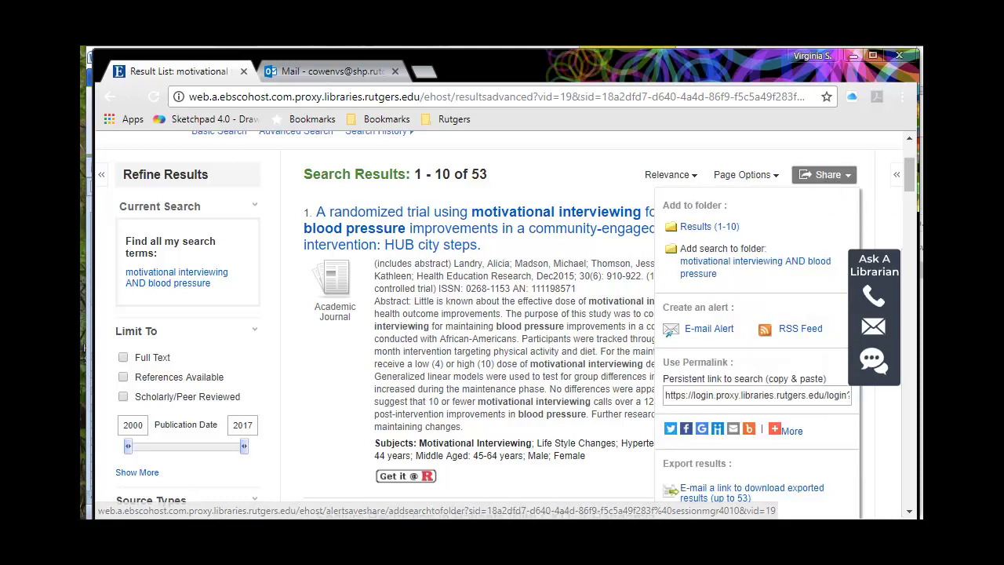
left_click(714, 491)
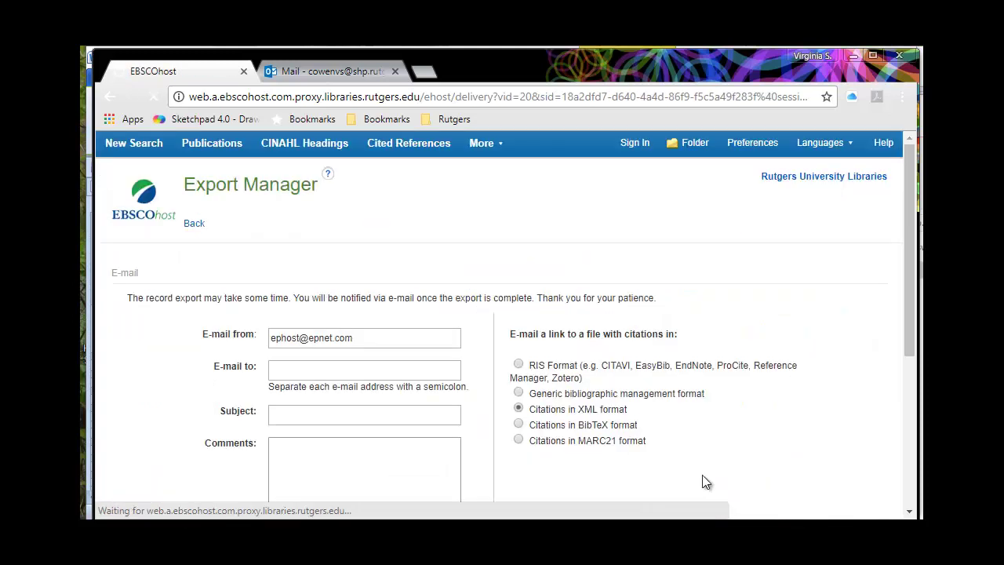
Send the export with subject 'MI and BP' in RIS format, then go to EndNote
left_click(331, 408)
type("MI and BP")
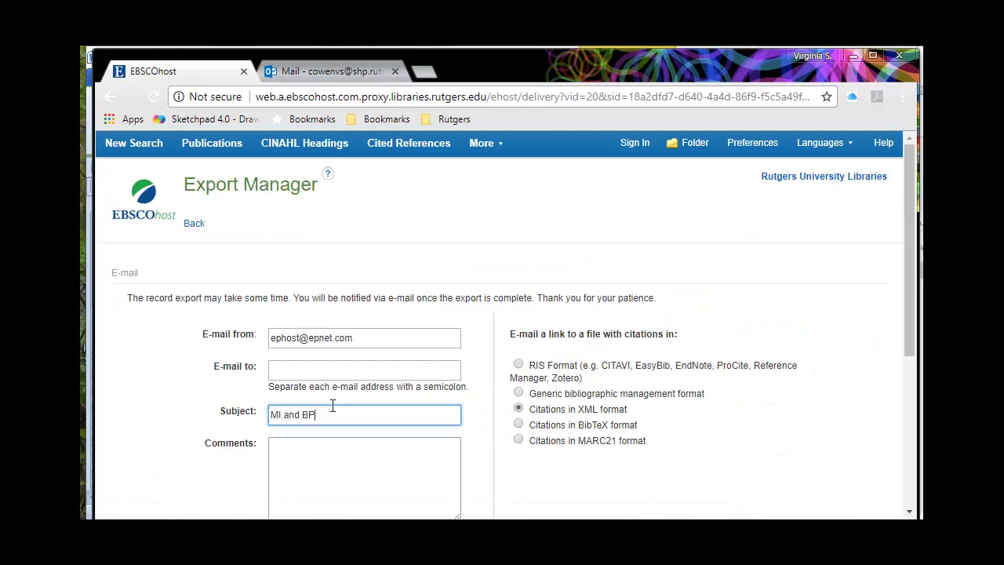
left_click(520, 366)
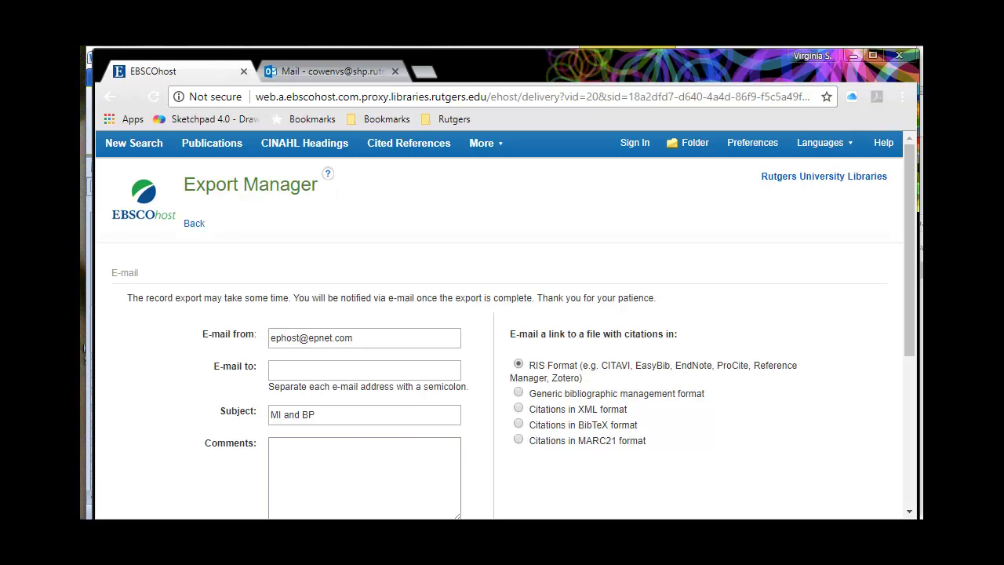
key("alt+Tab")
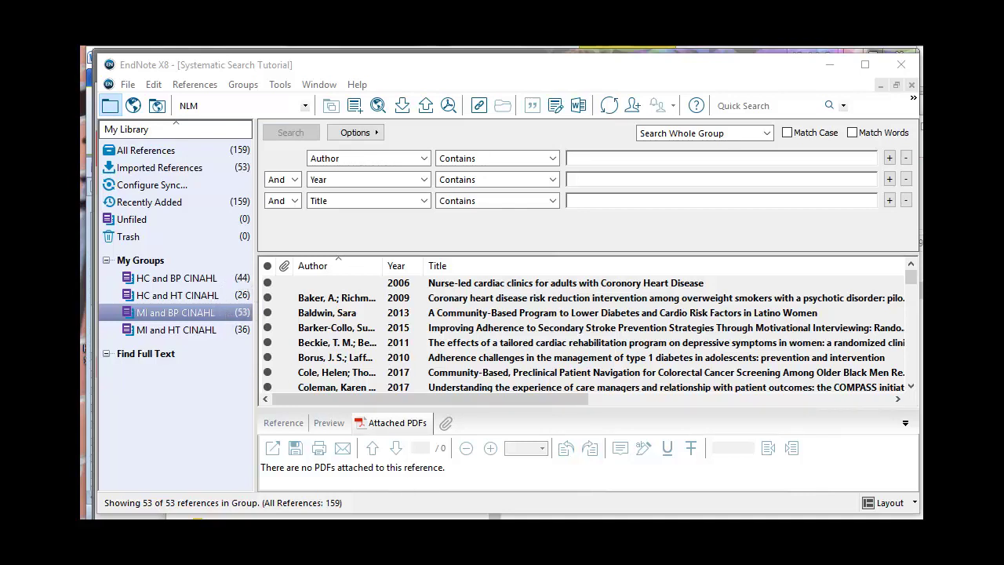
After checking EndNote group counts, enter 26 and 44 in the first two CINAHL Results cells
key("alt+Tab")
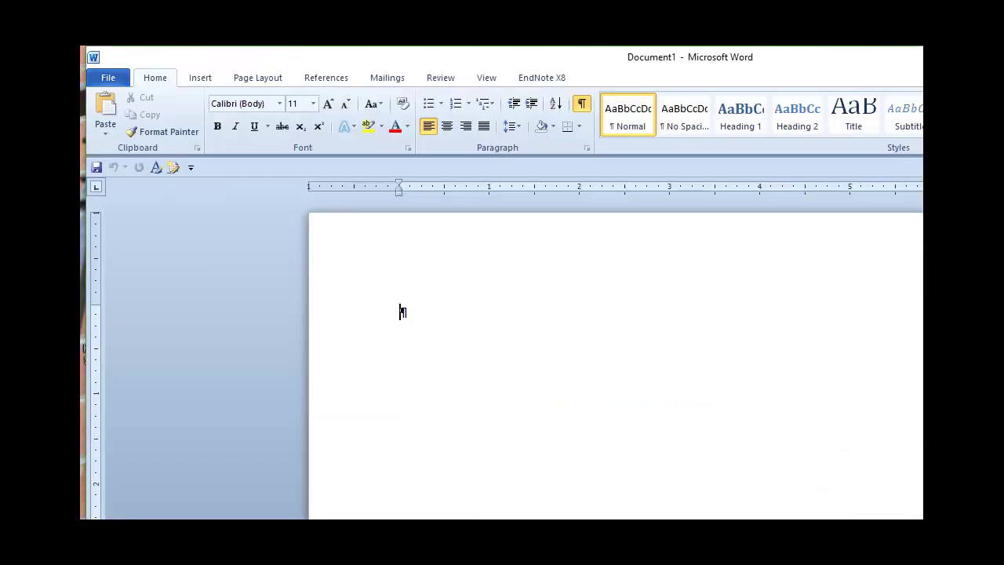
key("alt+Tab")
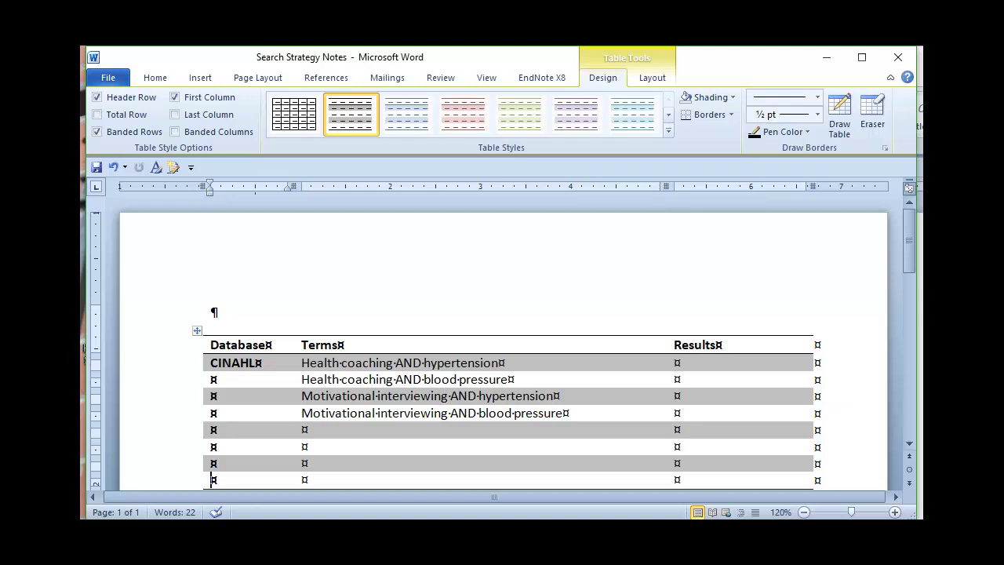
key("alt+Tab")
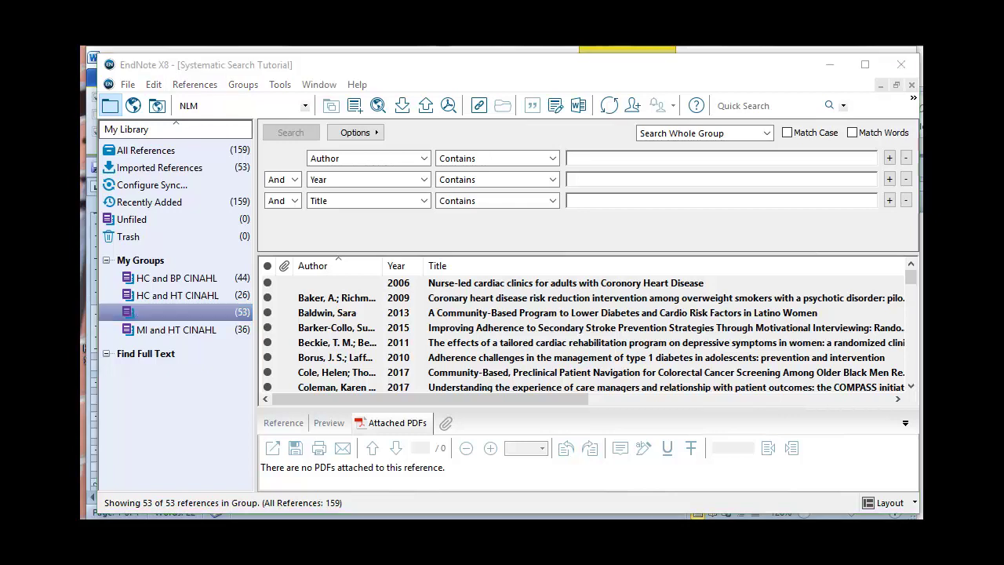
key("alt+Tab")
left_click(731, 362)
type("26")
left_click(703, 379)
type("44")
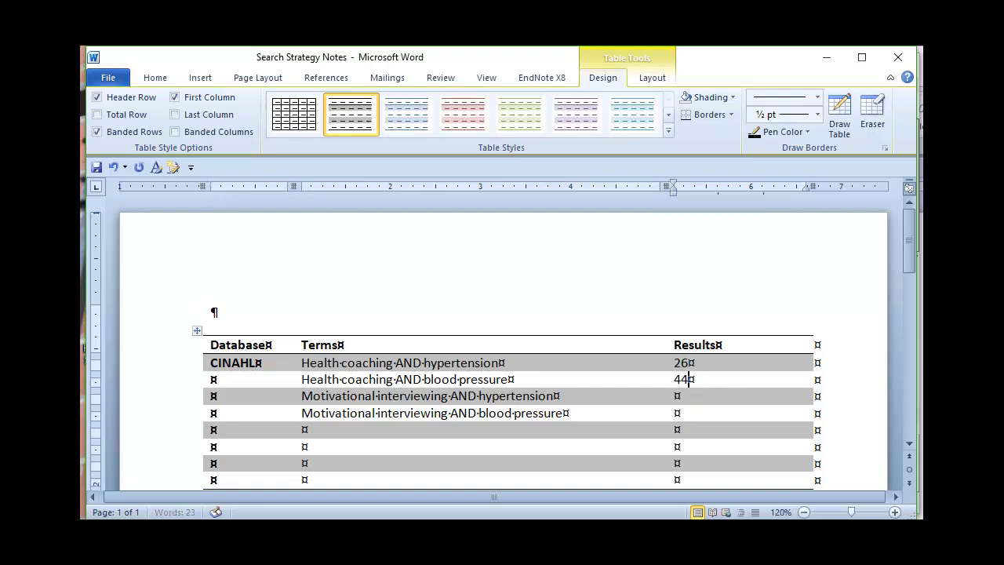
Enter 36 and 53 in the third and fourth CINAHL Results cells
key("alt+Tab")
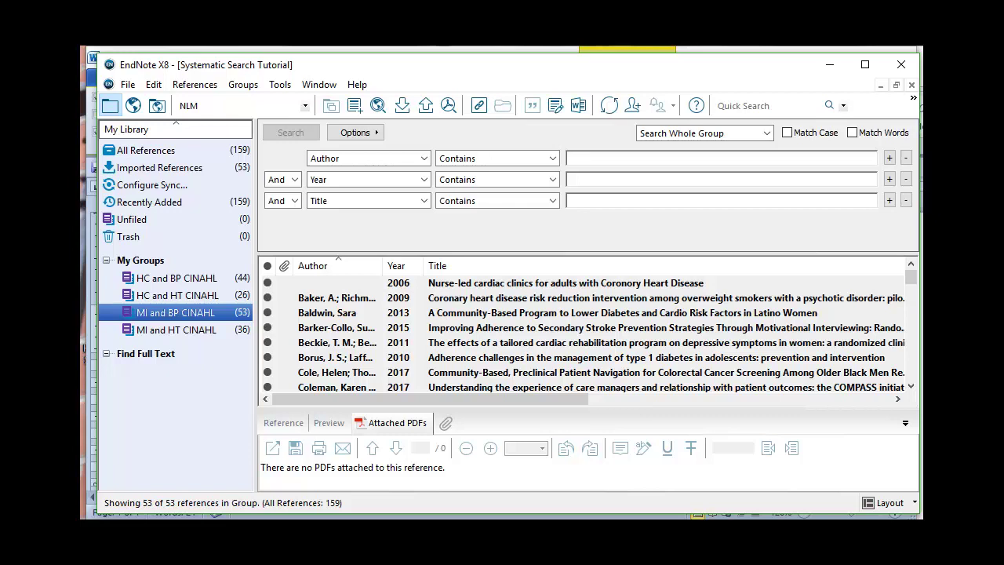
key("alt+Tab")
left_click(733, 400)
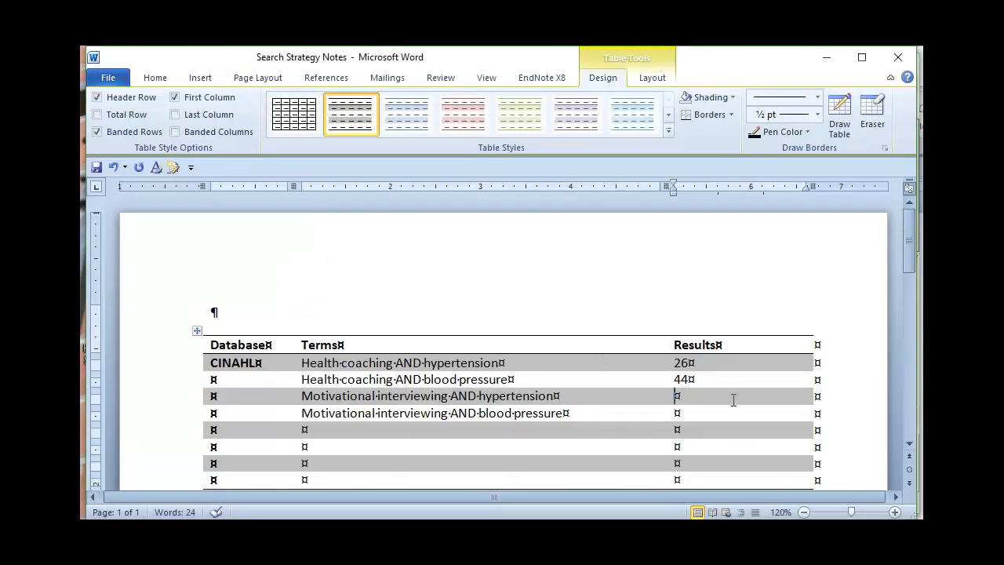
type("36")
left_click(708, 412)
type("53")
left_click(639, 426)
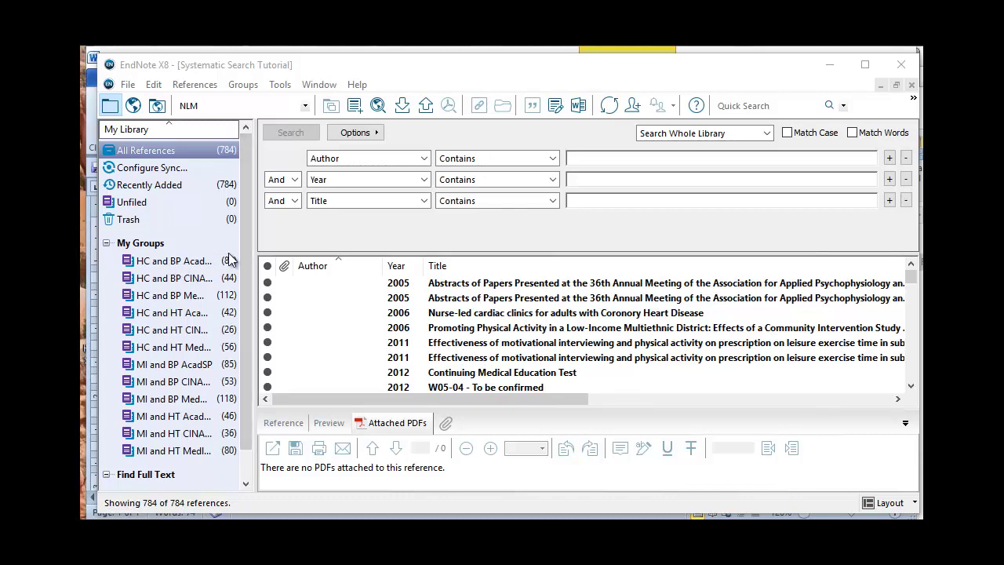
Drag the EndNote groups pane splitter right so full group names show
left_click(253, 266)
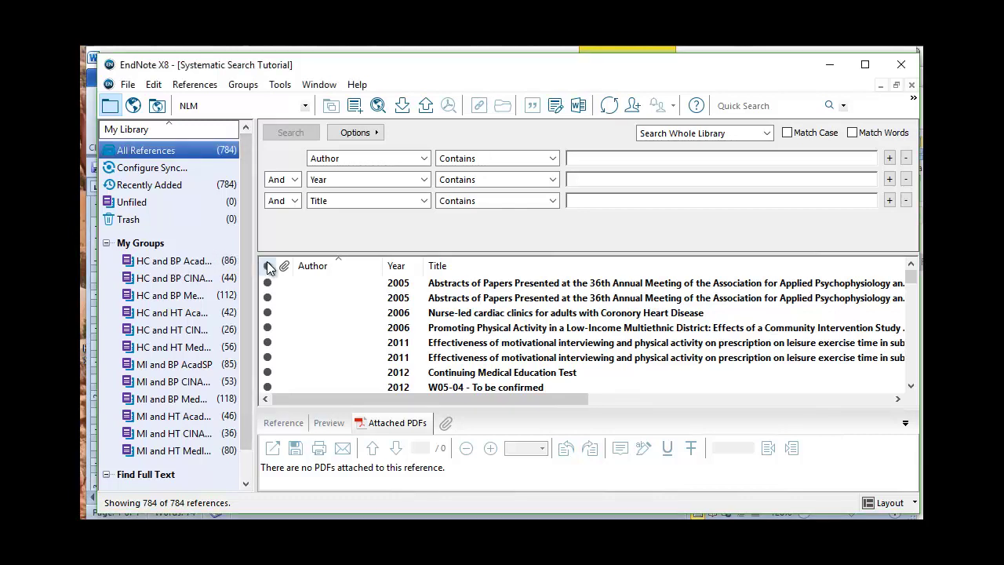
left_click_drag(253, 254, 331, 245)
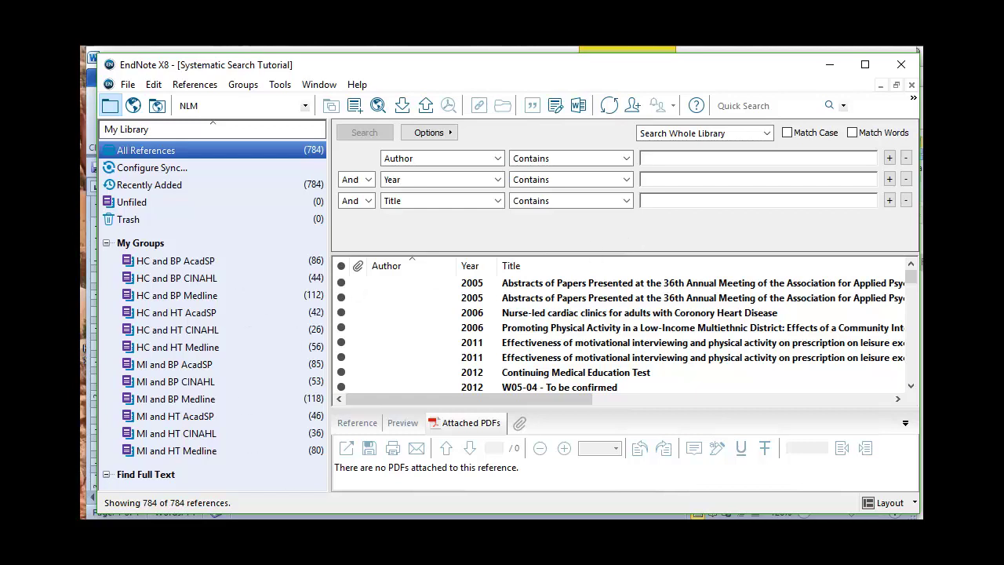
Return to the Search Strategy Notes document to review the completed twelve-count table
key("alt+Tab")
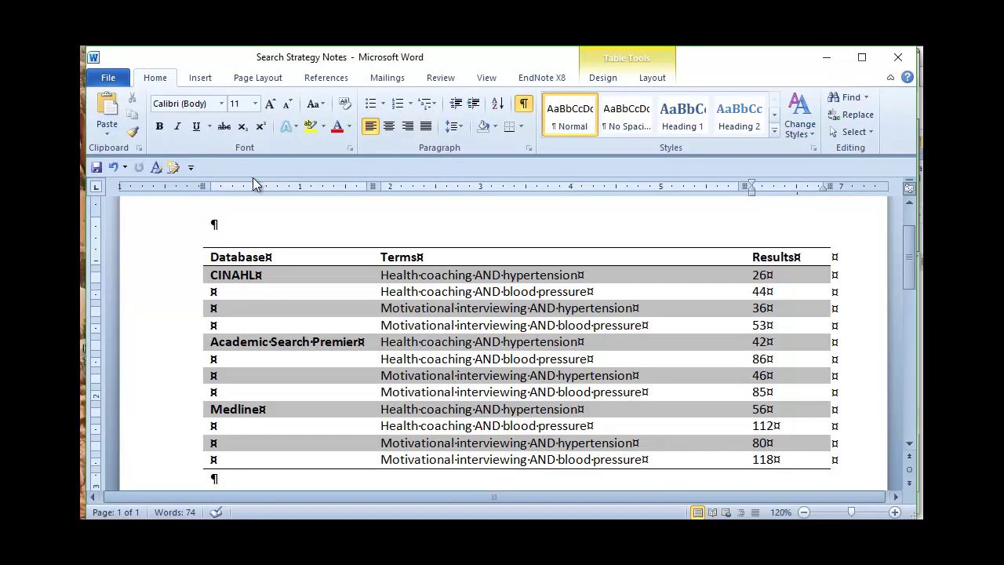